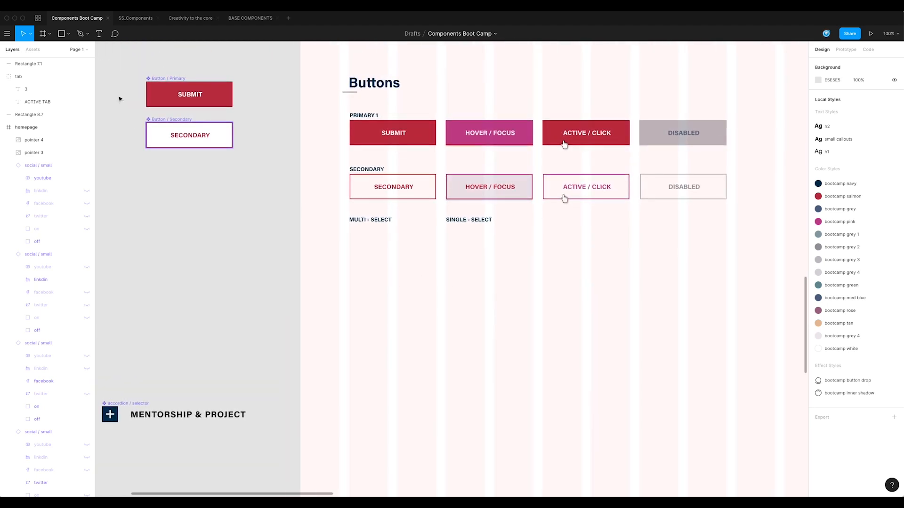
Draw a rectangle below the MULTI - SELECT heading and size it to 32 × 32
{"action": "key", "text": "r"}
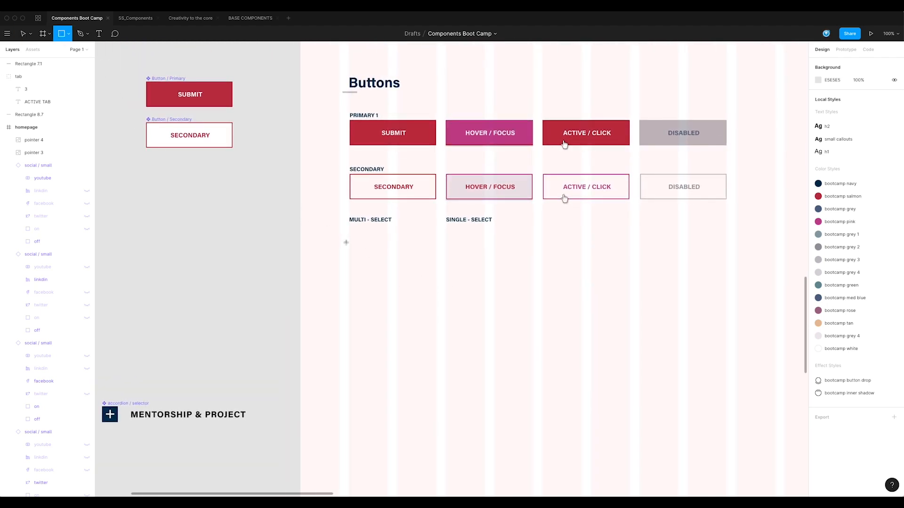
{"action": "left_click_drag", "start_coordinate": [350, 239], "coordinate": [368, 255]}
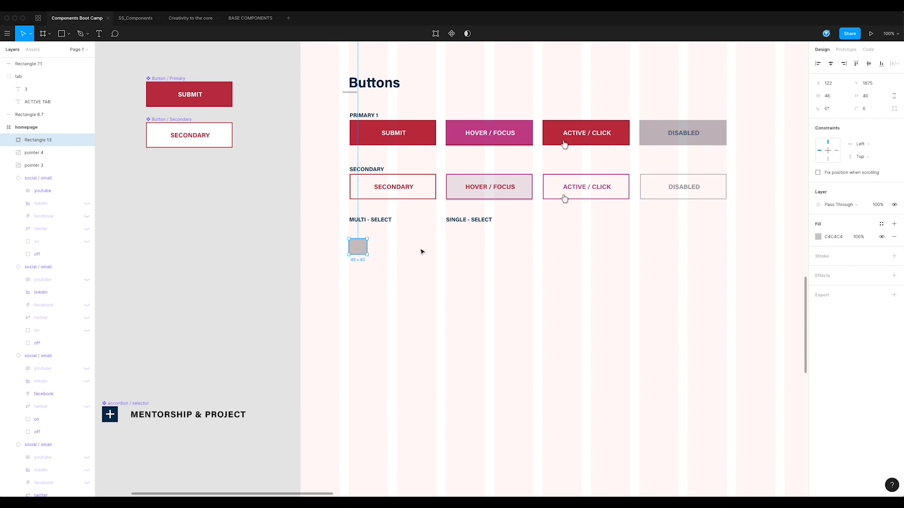
{"action": "left_click", "coordinate": [850, 96]}
{"action": "type", "text": "32"}
{"action": "key", "text": "Return"}
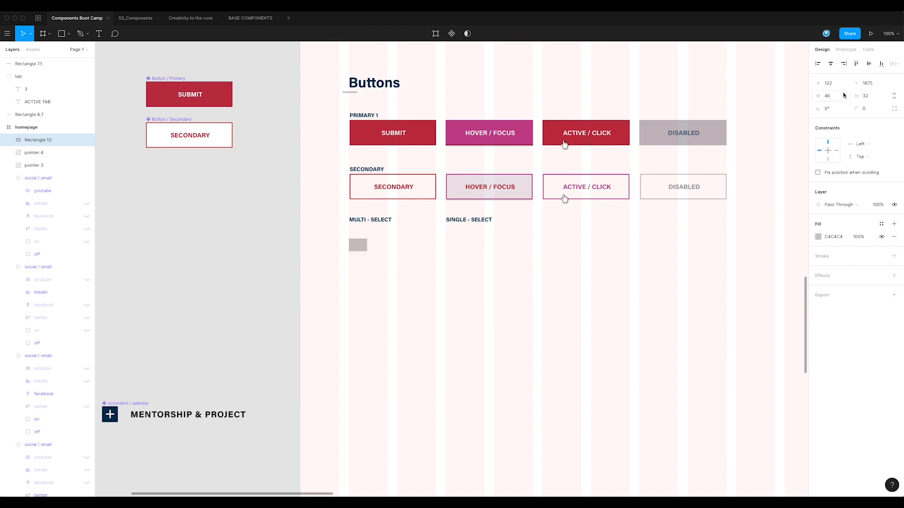
{"action": "left_click", "coordinate": [832, 95]}
{"action": "type", "text": "32"}
{"action": "key", "text": "Return"}
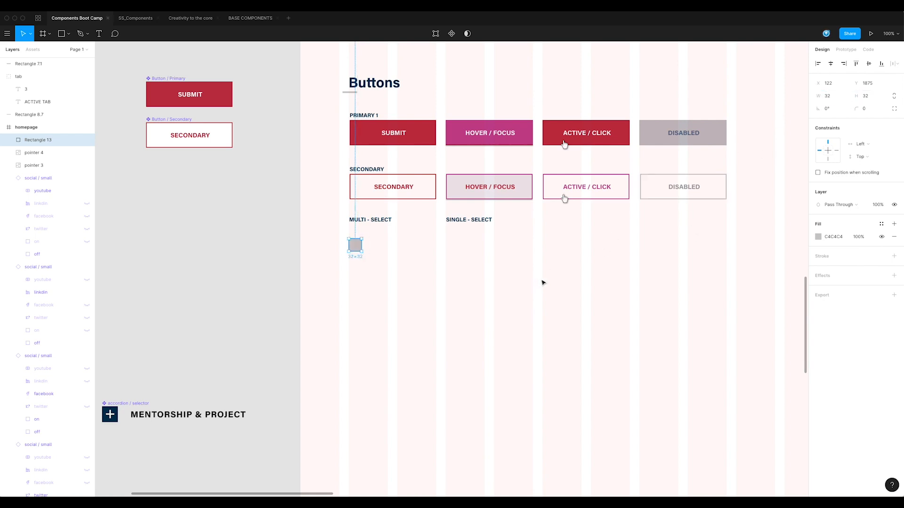
Give the square a bootcamp white fill and a bootcamp grey 4 stroke
{"action": "left_click", "coordinate": [883, 225]}
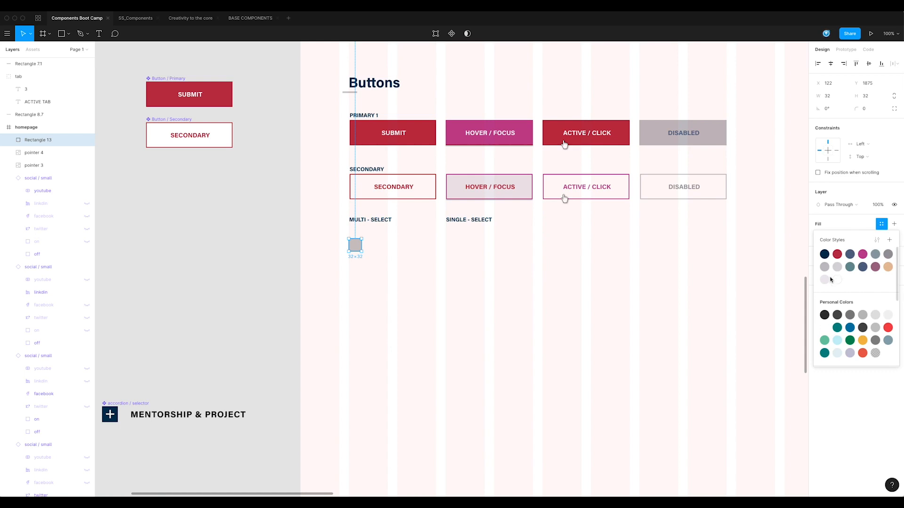
{"action": "left_click", "coordinate": [832, 280]}
{"action": "left_click", "coordinate": [881, 243]}
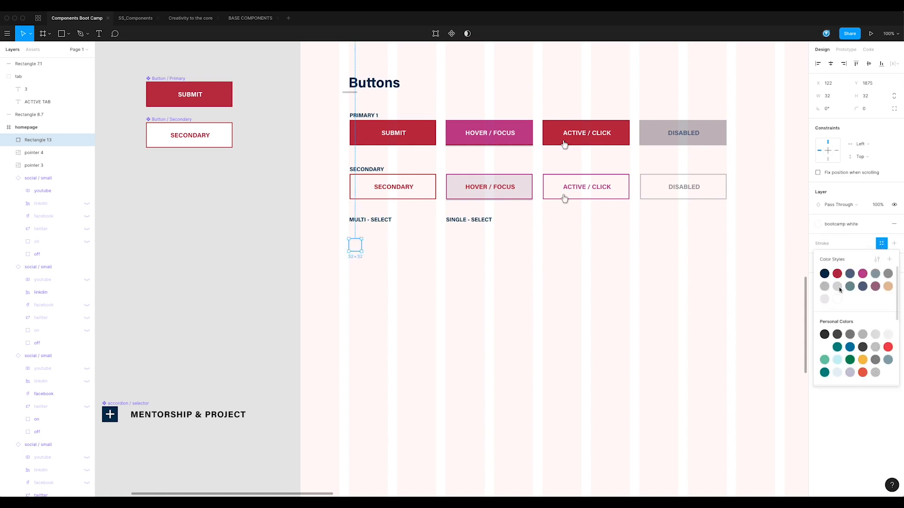
{"action": "left_click", "coordinate": [838, 287]}
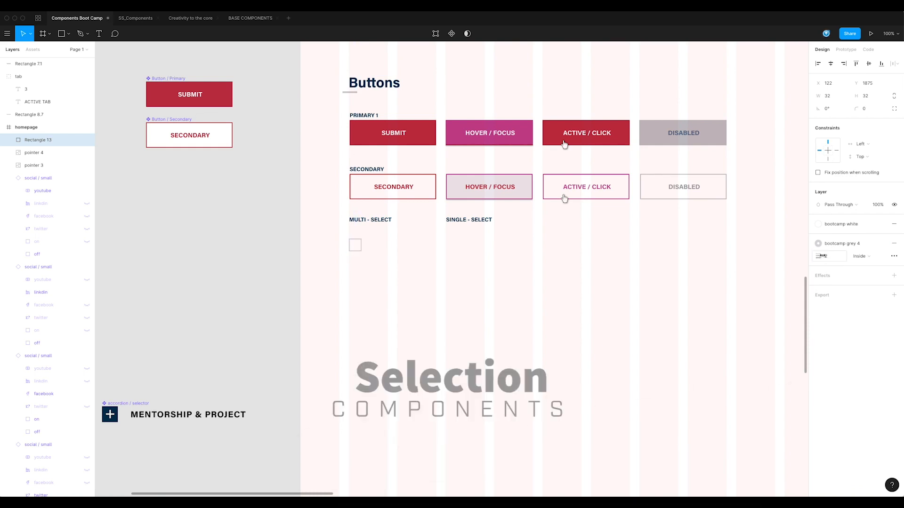
Duplicate the MULTI - SELECT heading and place the copy beside the square
{"action": "left_click", "coordinate": [424, 273]}
{"action": "scroll", "coordinate": [424, 273], "scroll_direction": "down", "scroll_amount": 3}
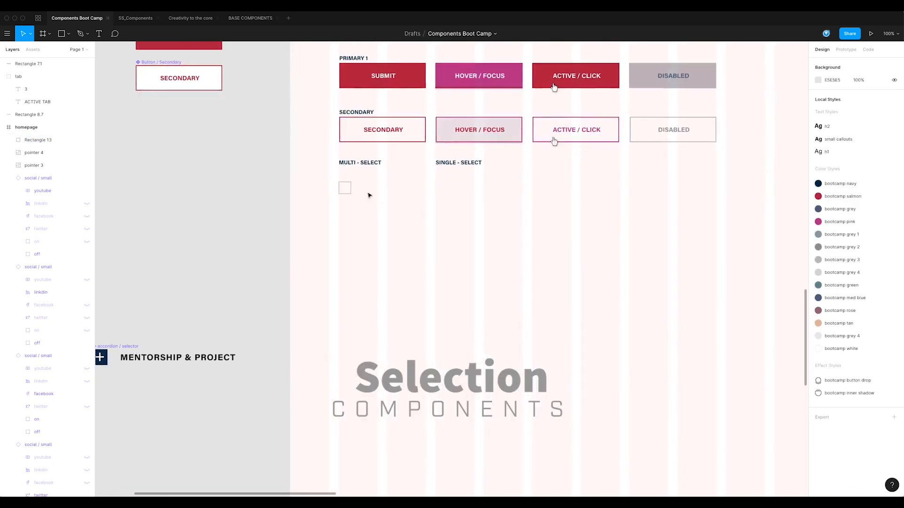
{"action": "left_click_drag", "start_coordinate": [365, 164], "coordinate": [395, 196]}
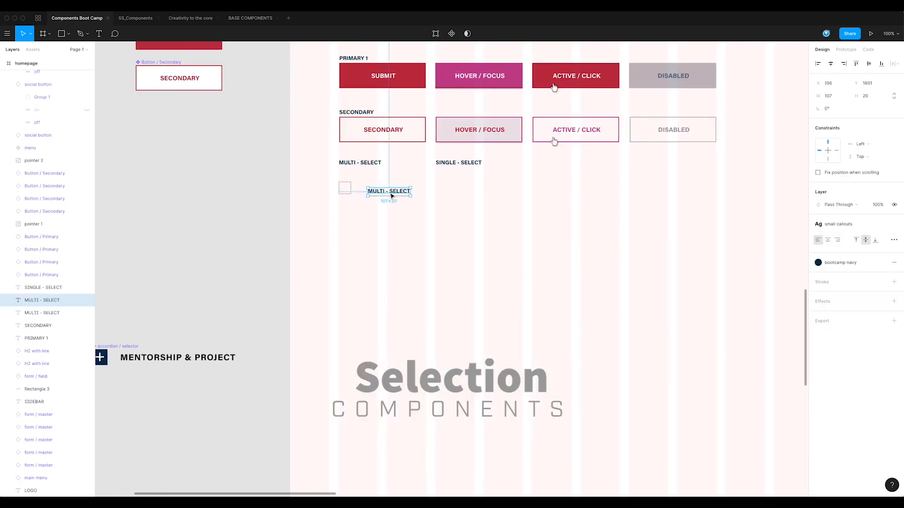
Replace the copied text with two lines, Checkbox 1 and Checkbox 2
{"action": "double_click", "coordinate": [390, 192]}
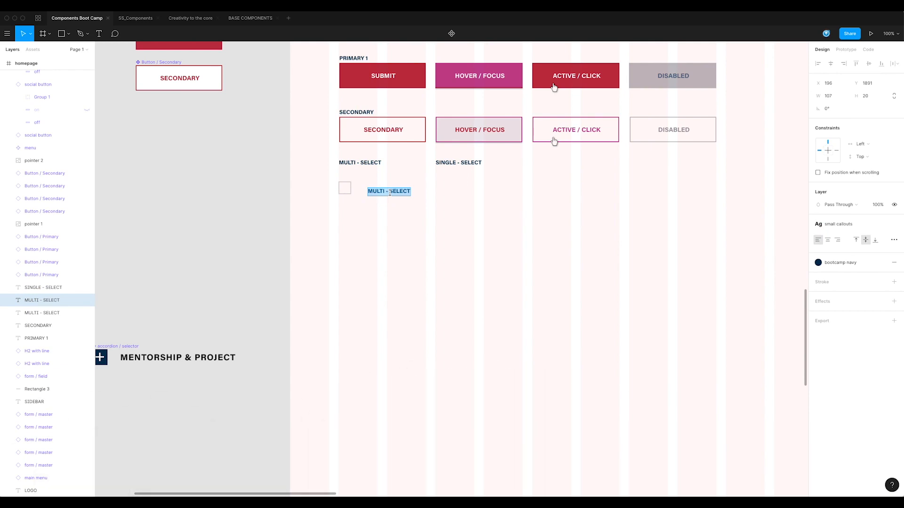
{"action": "type", "text": "Checkbo"}
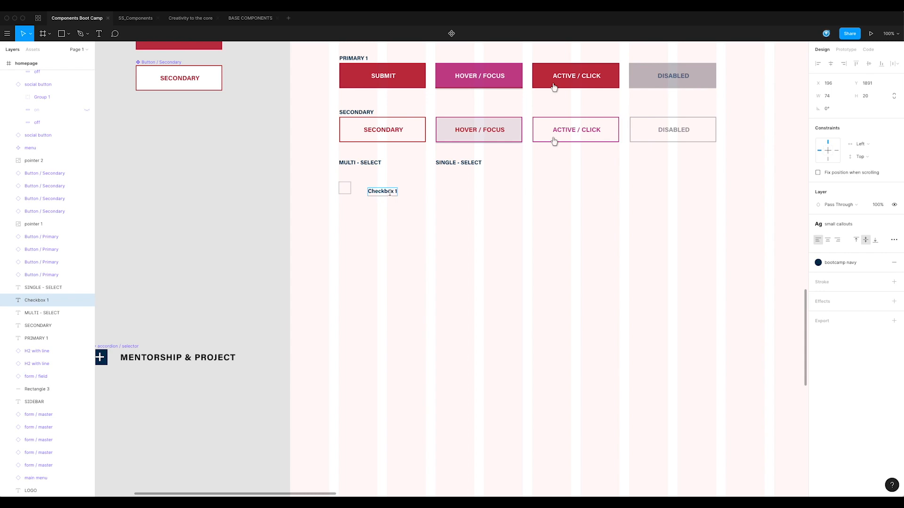
{"action": "type", "text": "x 1"}
{"action": "key", "text": "Return"}
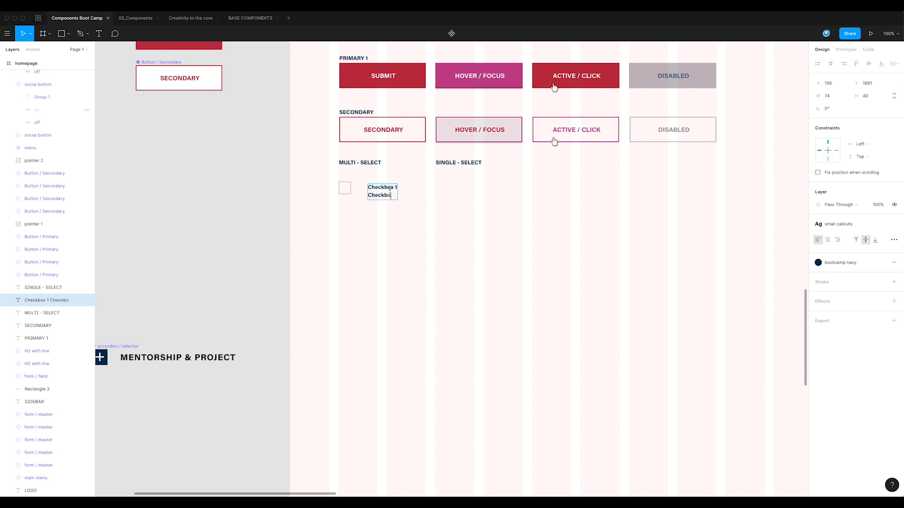
{"action": "type", "text": "Checkbox 2"}
{"action": "key", "text": "ctrl+a"}
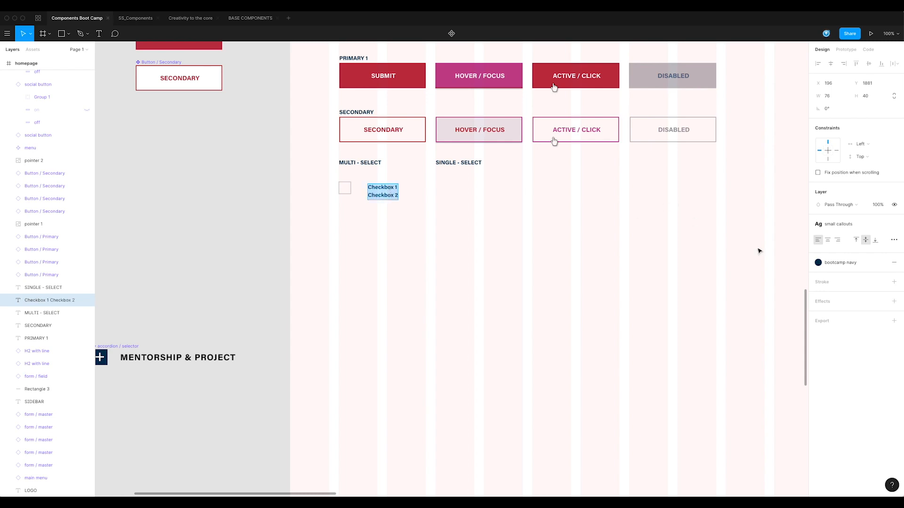
Set the checkbox labels to font size 16 in the Regular weight
{"action": "left_click", "coordinate": [894, 224]}
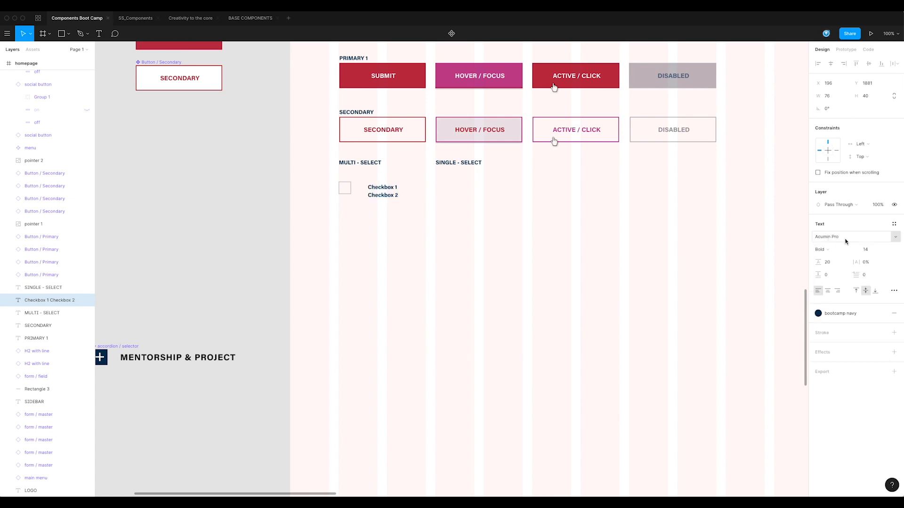
{"action": "left_click", "coordinate": [869, 251]}
{"action": "type", "text": "16"}
{"action": "key", "text": "Return"}
{"action": "left_click", "coordinate": [822, 250]}
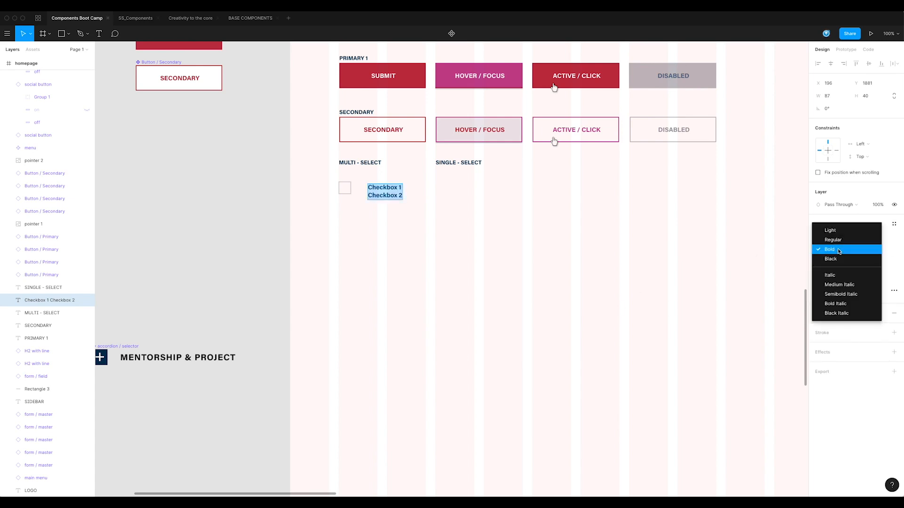
{"action": "left_click", "coordinate": [840, 237]}
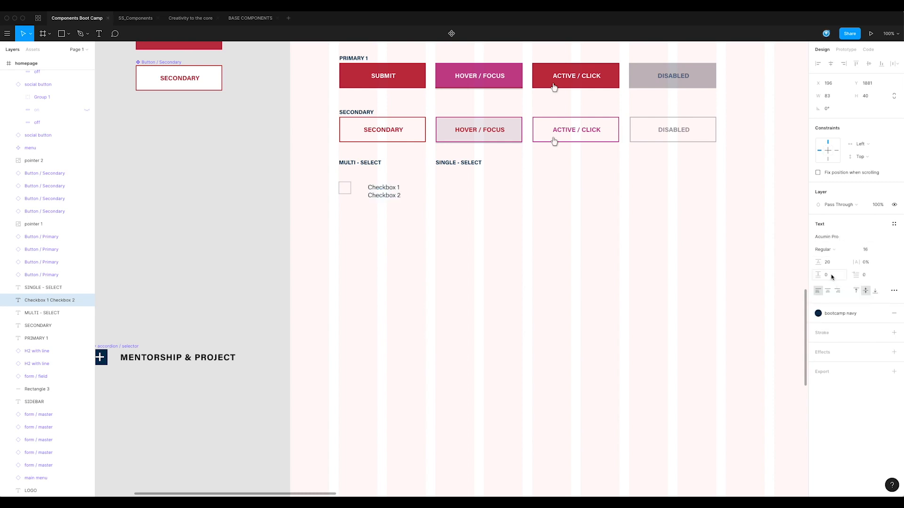
Set the labels' paragraph spacing to 24
{"action": "left_click", "coordinate": [833, 278]}
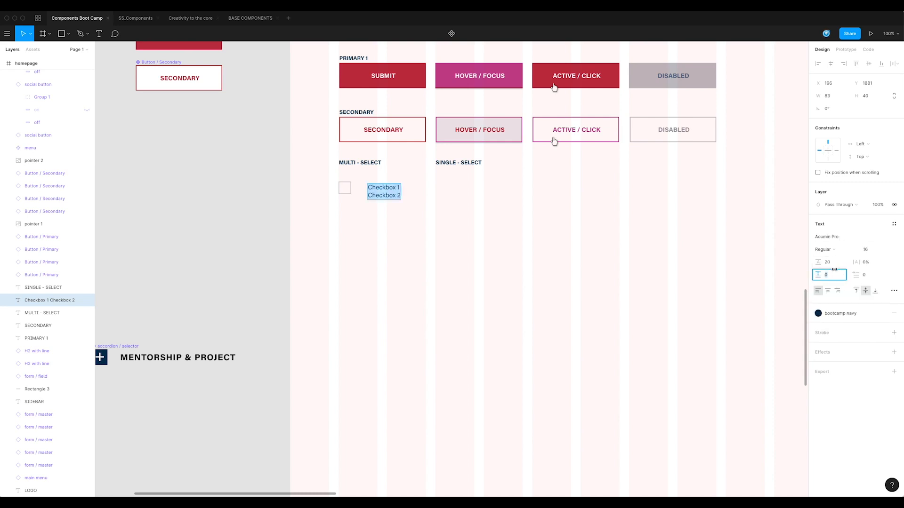
{"action": "type", "text": "24"}
{"action": "key", "text": "Return"}
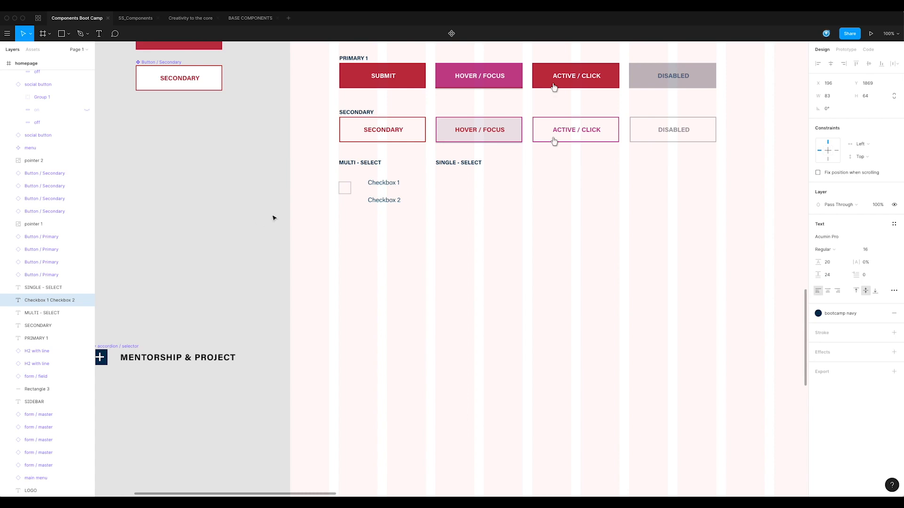
Move the checkbox labels closer to the square
{"action": "left_click_drag", "start_coordinate": [382, 198], "coordinate": [364, 208]}
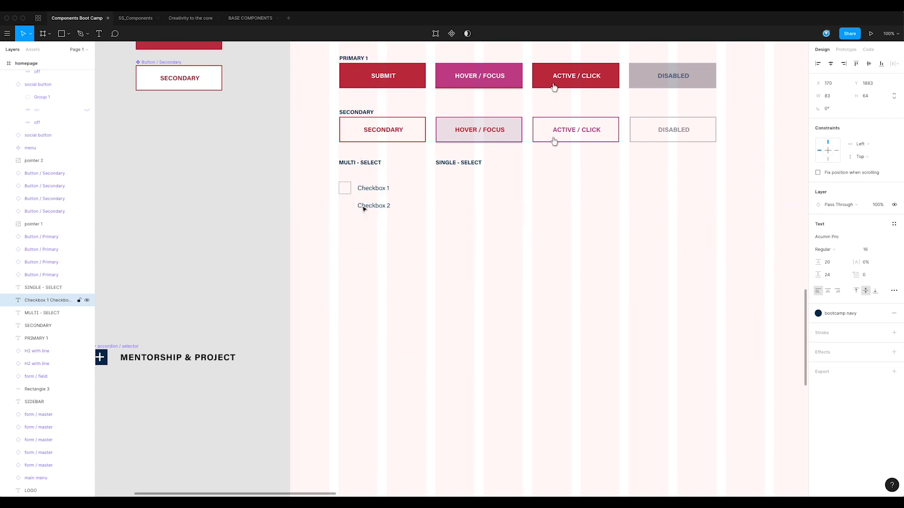
{"action": "left_click", "coordinate": [390, 235]}
{"action": "left_click_drag", "start_coordinate": [393, 239], "coordinate": [416, 253]}
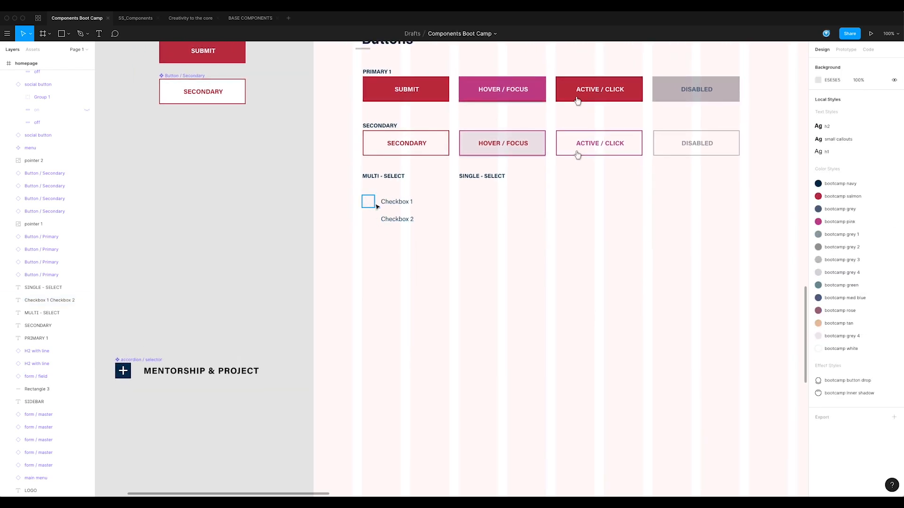
{"action": "scroll", "coordinate": [396, 235], "scroll_direction": "up", "scroll_amount": 2}
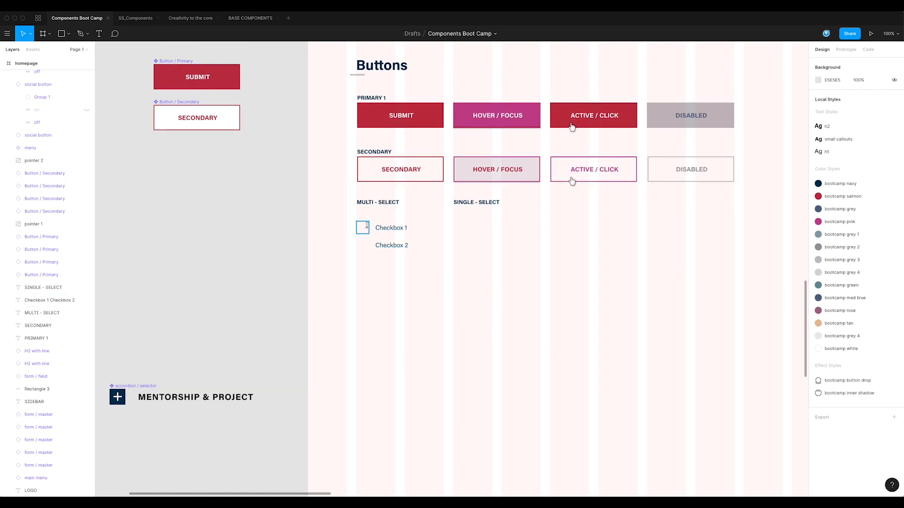
Lock the square's proportions and resize it to 24 × 24
{"action": "left_click", "coordinate": [362, 227]}
{"action": "left_click", "coordinate": [868, 97]}
{"action": "left_click", "coordinate": [896, 98]}
{"action": "type", "text": "24"}
{"action": "key", "text": "Return"}
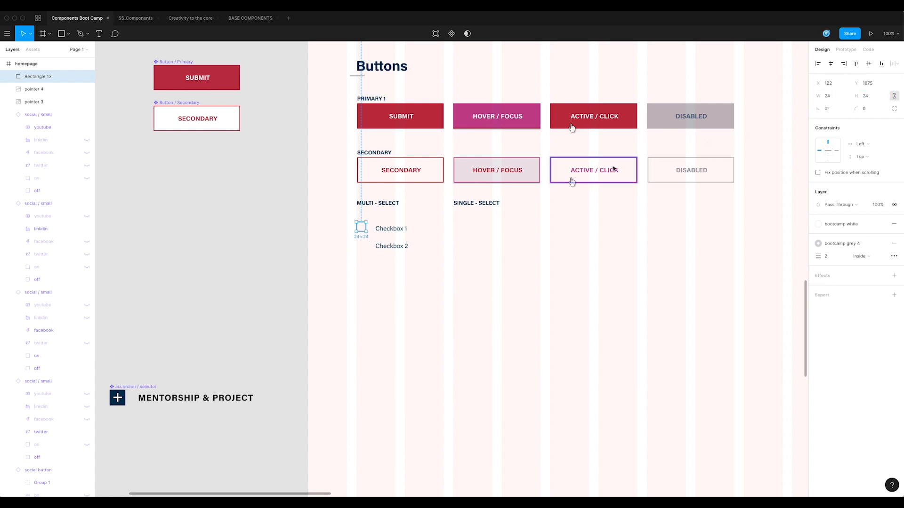
Align the checkbox labels with the resized square
{"action": "left_click", "coordinate": [506, 256]}
{"action": "left_click", "coordinate": [362, 229]}
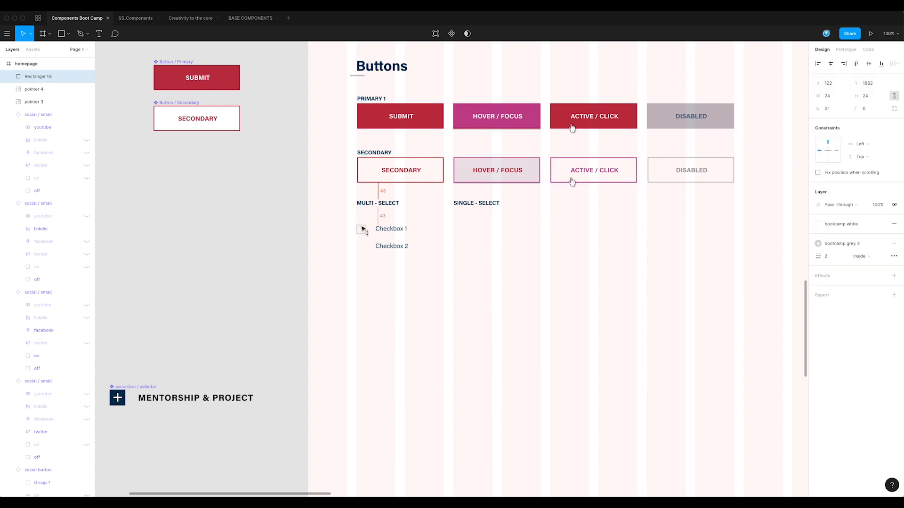
{"action": "left_click", "coordinate": [370, 245]}
{"action": "left_click", "coordinate": [362, 230]}
{"action": "left_click", "coordinate": [398, 236]}
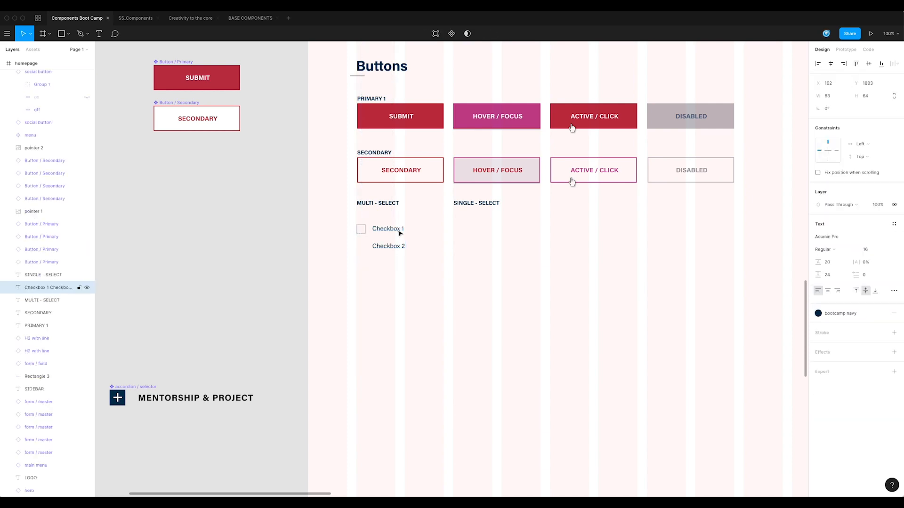
{"action": "left_click", "coordinate": [366, 244]}
{"action": "left_click", "coordinate": [361, 229]}
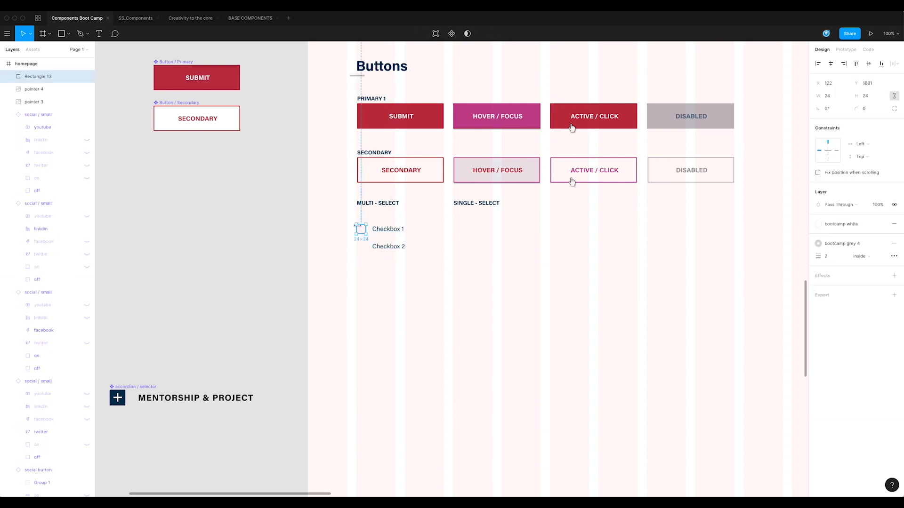
Rename the square's layer to back
{"action": "double_click", "coordinate": [42, 77]}
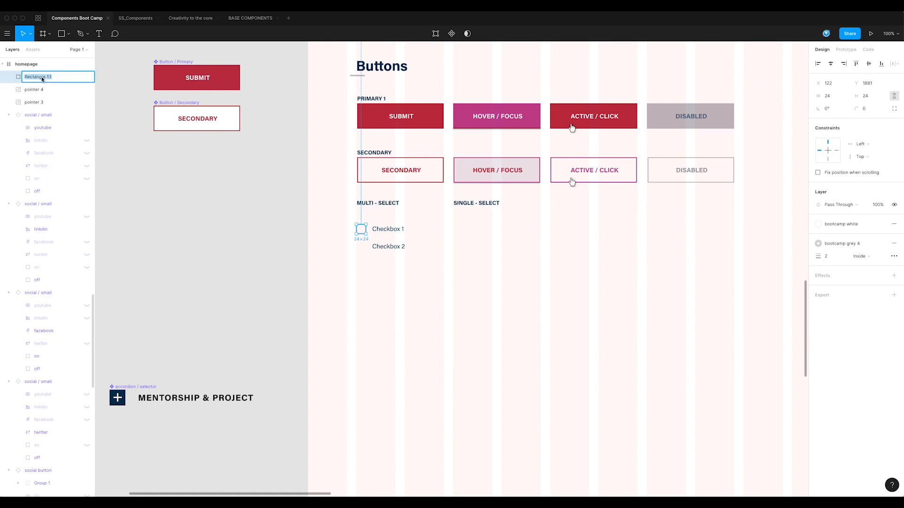
{"action": "type", "text": "b"}
{"action": "key", "text": "Return"}
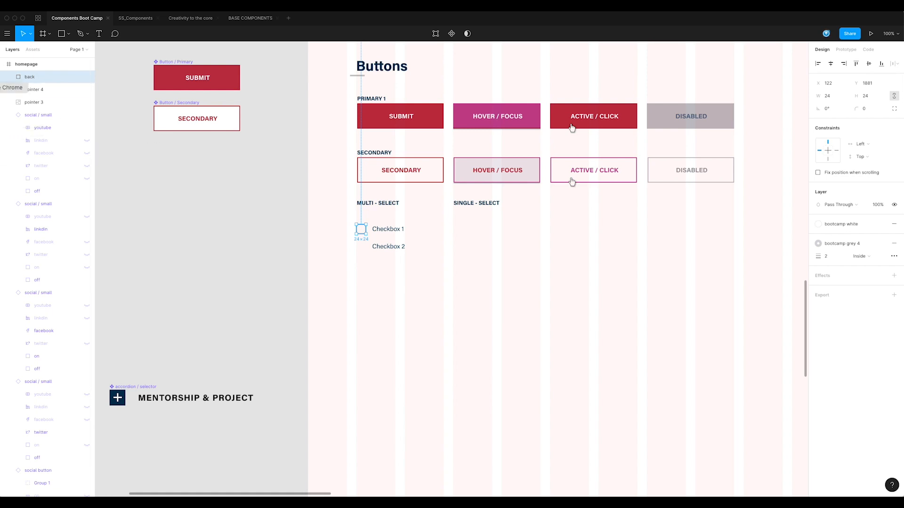
Switch to Chrome and search Font Awesome for check icons
{"action": "left_click", "coordinate": [1, 87]}
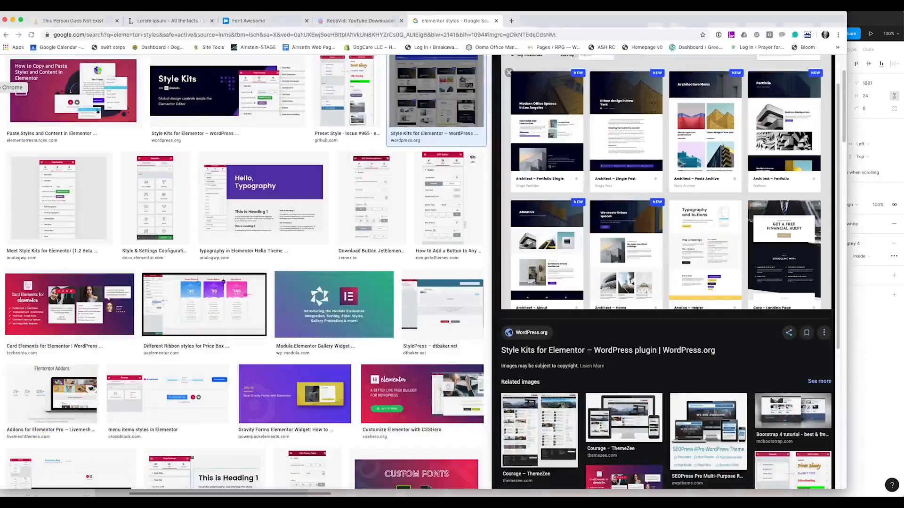
{"action": "left_click", "coordinate": [251, 21]}
{"action": "left_click", "coordinate": [146, 80]}
{"action": "type", "text": "check"}
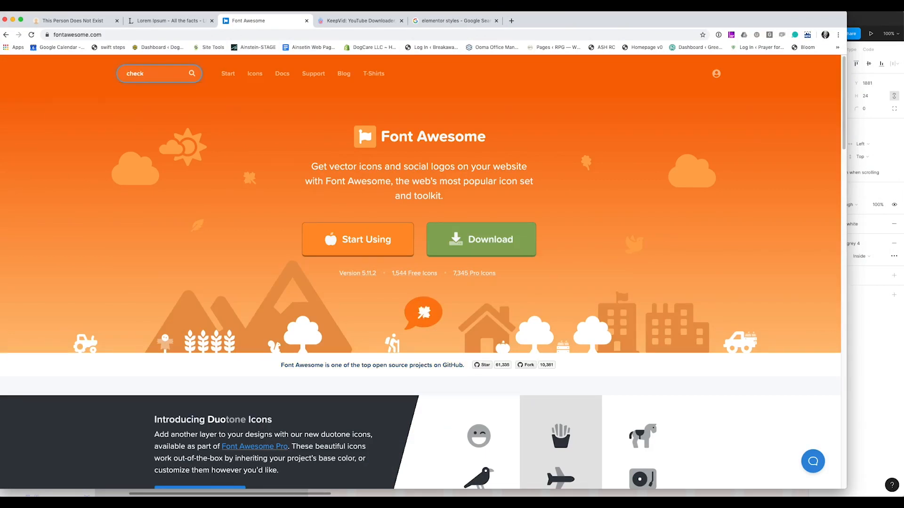
{"action": "key", "text": "Return"}
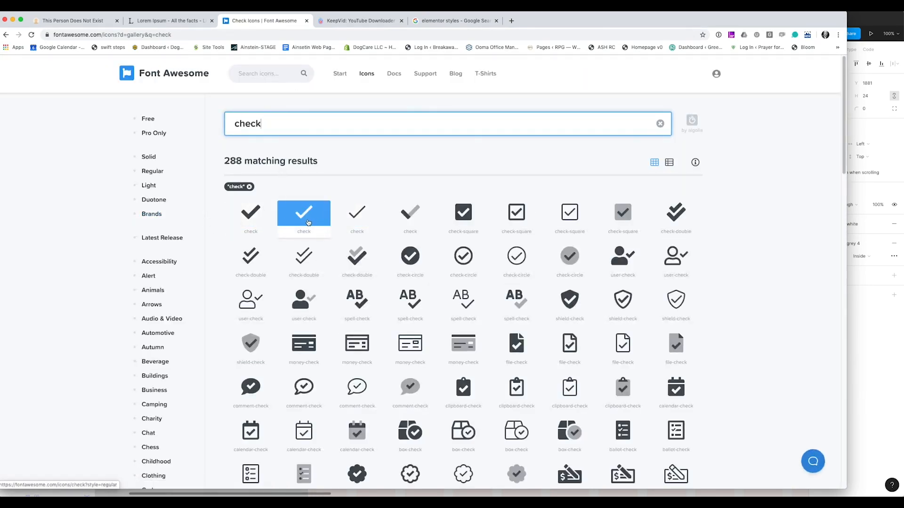
Filter the icons to Pro Only and open the light check icon
{"action": "left_click", "coordinate": [143, 118]}
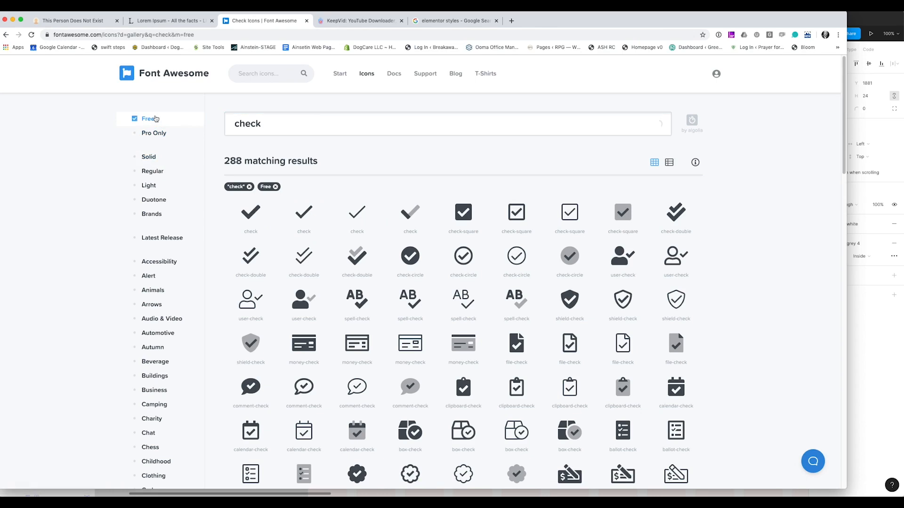
{"action": "left_click", "coordinate": [154, 133]}
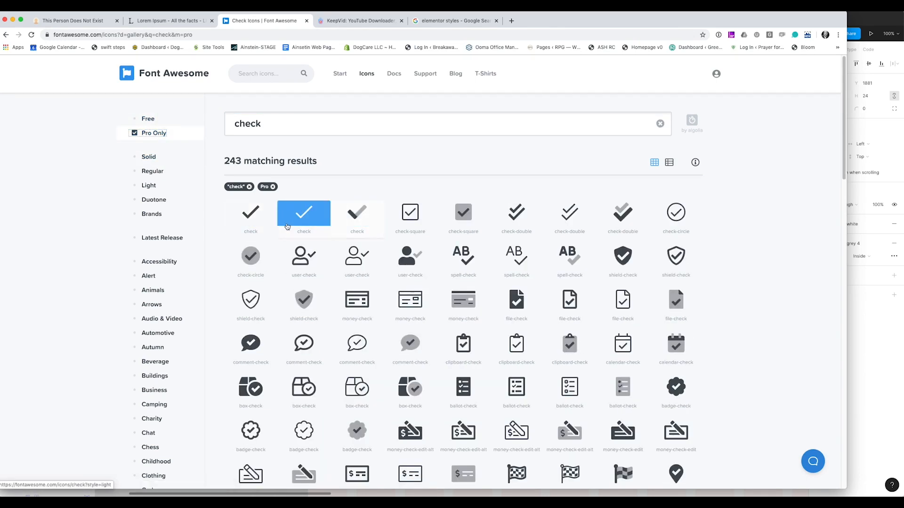
{"action": "left_click", "coordinate": [309, 219]}
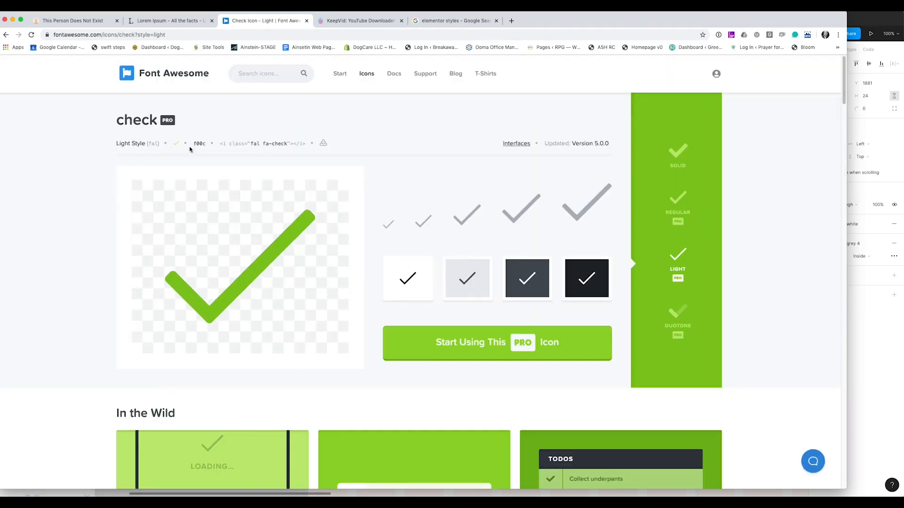
Copy the check glyph and paste it onto the canvas back in Figma
{"action": "left_click", "coordinate": [177, 147]}
{"action": "left_click", "coordinate": [1, 184]}
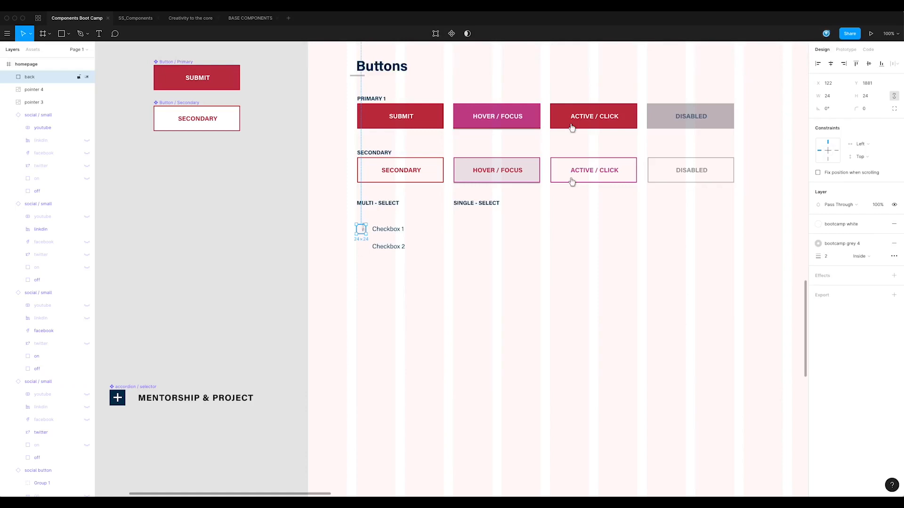
{"action": "left_click", "coordinate": [310, 244]}
{"action": "key", "text": "ctrl+v"}
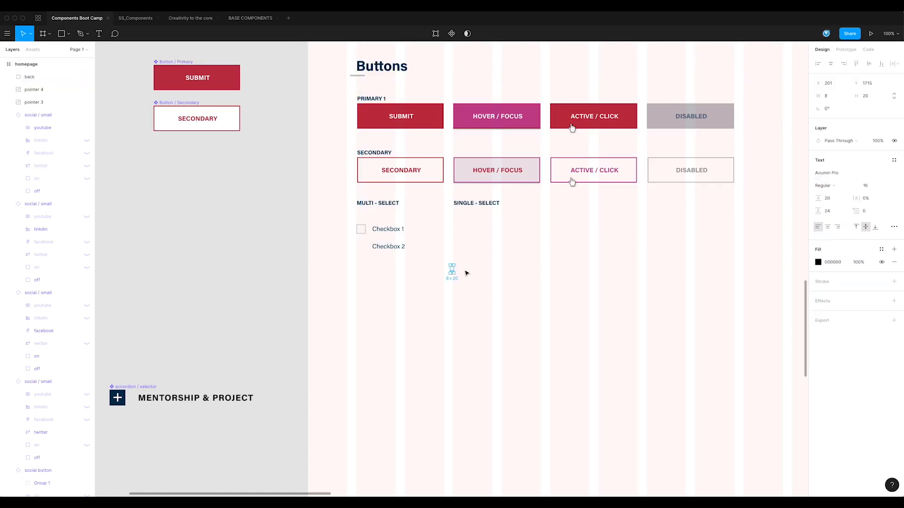
Apply the bootcamp navy color style to the pasted check glyph
{"action": "left_click", "coordinate": [882, 249]}
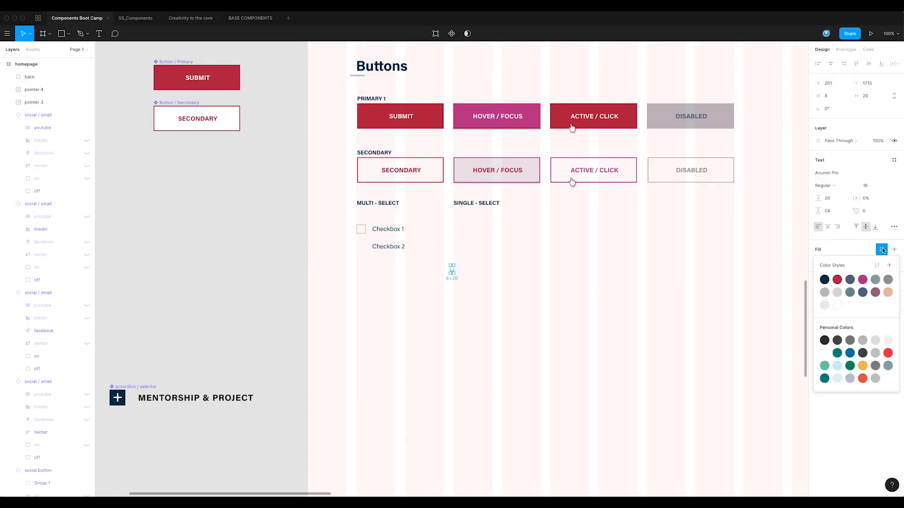
{"action": "left_click", "coordinate": [830, 288]}
{"action": "left_click", "coordinate": [435, 313]}
{"action": "left_click", "coordinate": [451, 270]}
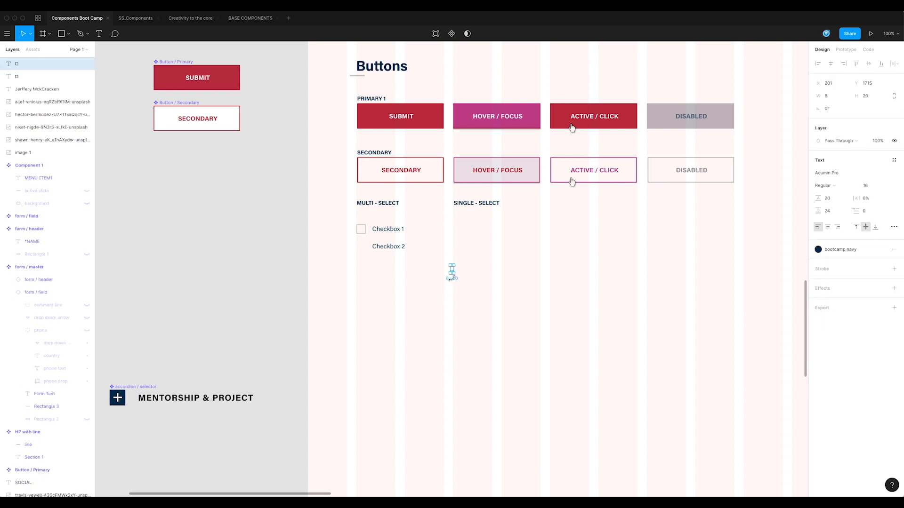
Set the check glyph's font to Font Awesome 5 Pro
{"action": "left_click", "coordinate": [834, 174]}
{"action": "type", "text": "Font Awesome 5 Brands"}
{"action": "key", "text": "Escape"}
{"action": "left_click_drag", "start_coordinate": [490, 258], "coordinate": [444, 284]}
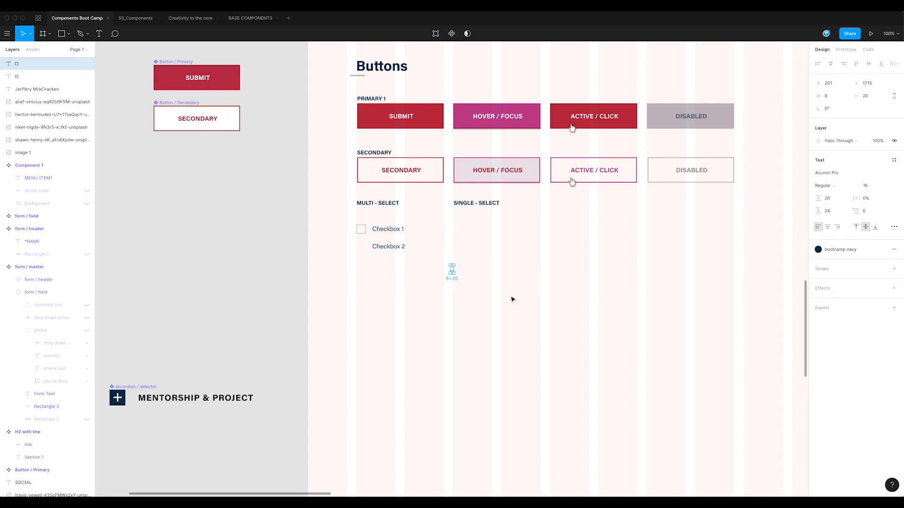
{"action": "left_click", "coordinate": [840, 174]}
{"action": "type", "text": "Font"}
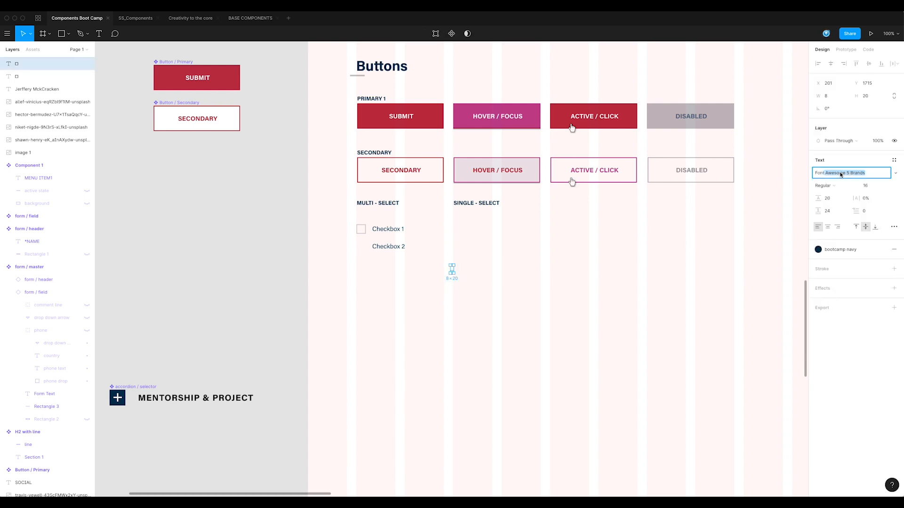
{"action": "key", "text": "Return"}
{"action": "left_click", "coordinate": [894, 174]}
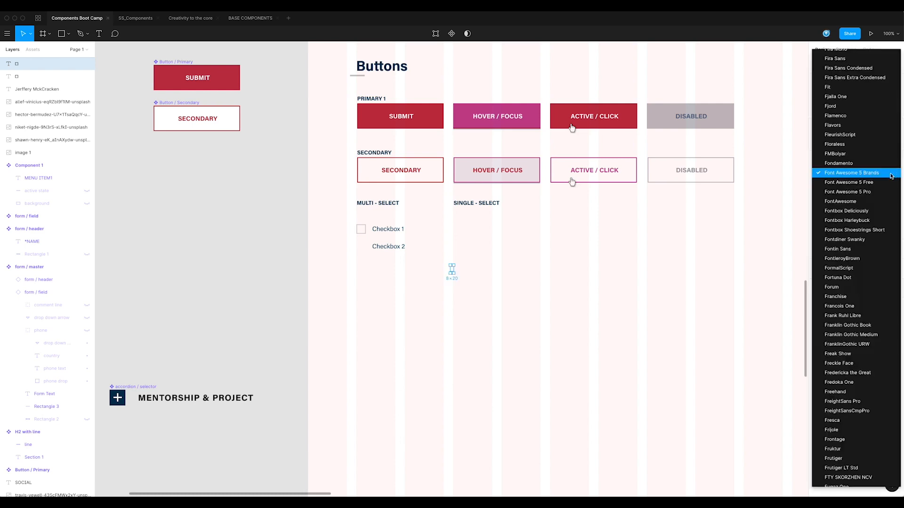
{"action": "left_click", "coordinate": [863, 192]}
Move the check icon onto the Checkbox 1 square and delete the leftover duplicate glyph layer
{"action": "left_click", "coordinate": [507, 296]}
{"action": "left_click_drag", "start_coordinate": [501, 283], "coordinate": [385, 236]}
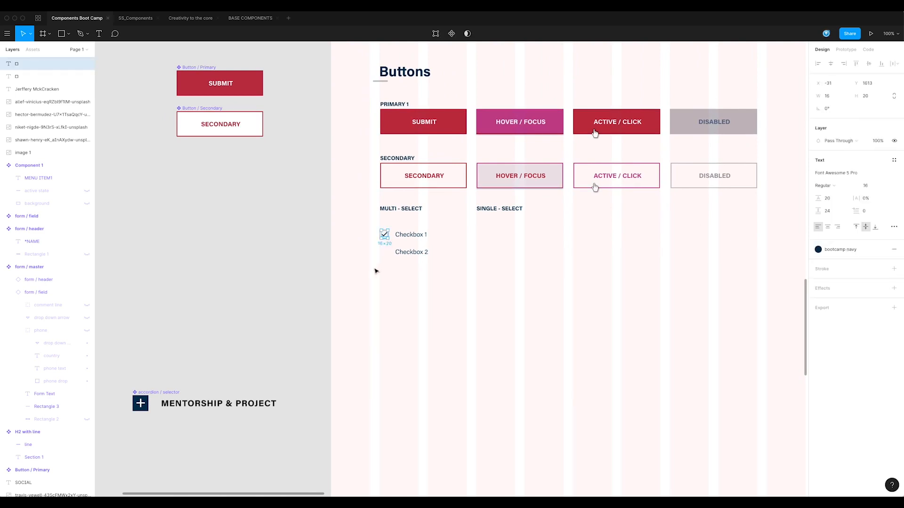
{"action": "left_click", "coordinate": [21, 76]}
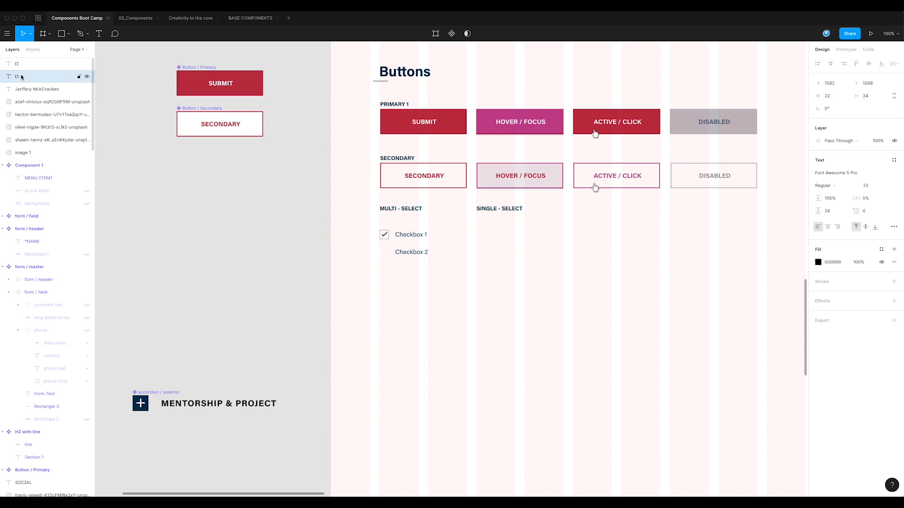
{"action": "key", "text": "Delete"}
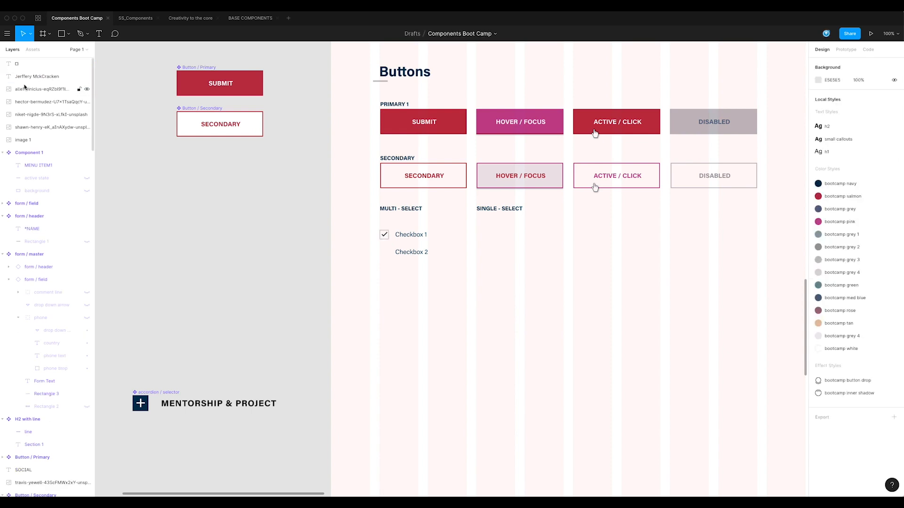
Zoom in to examine the check icon's position inside the checkbox square
{"action": "left_click", "coordinate": [29, 65]}
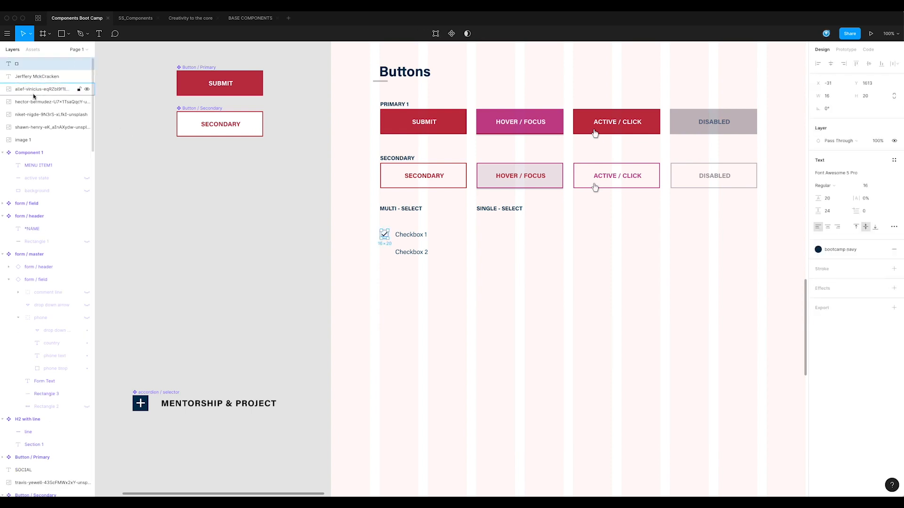
{"action": "left_click", "coordinate": [207, 215]}
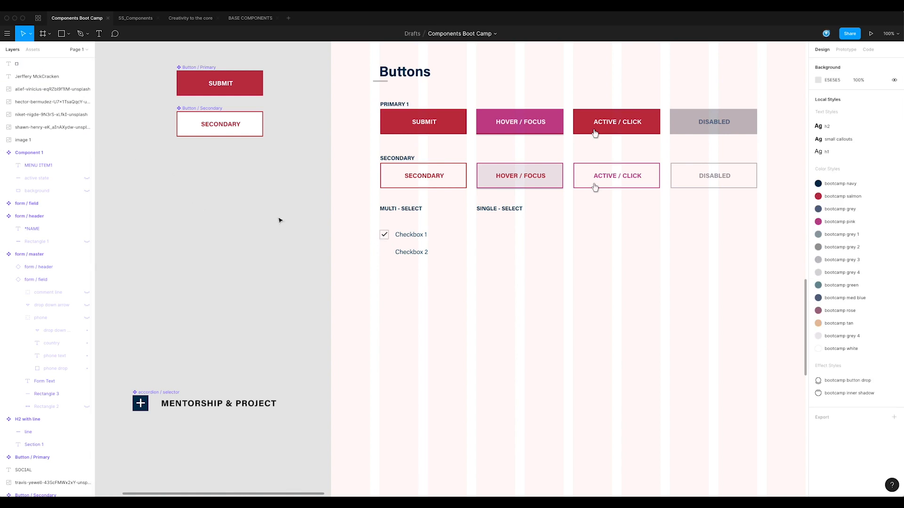
{"action": "left_click", "coordinate": [384, 234]}
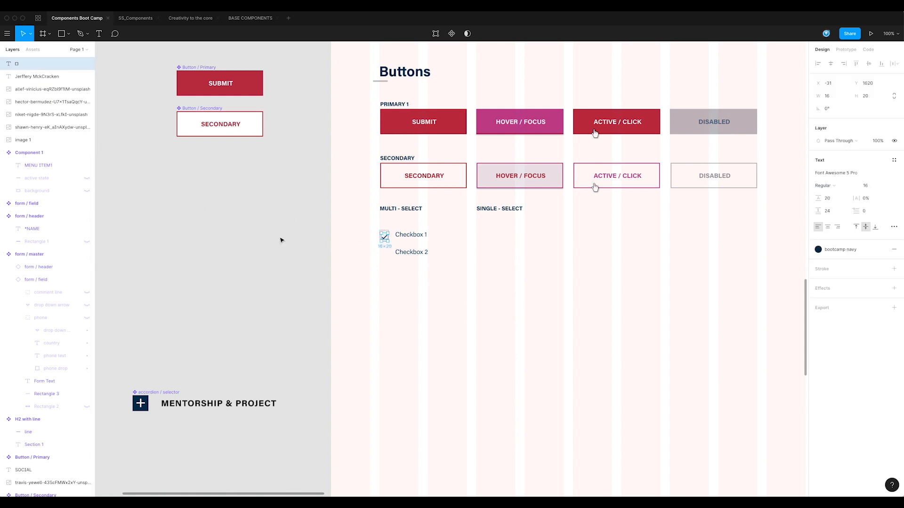
{"action": "key", "text": "Escape"}
{"action": "left_click_drag", "start_coordinate": [370, 223], "coordinate": [411, 259]}
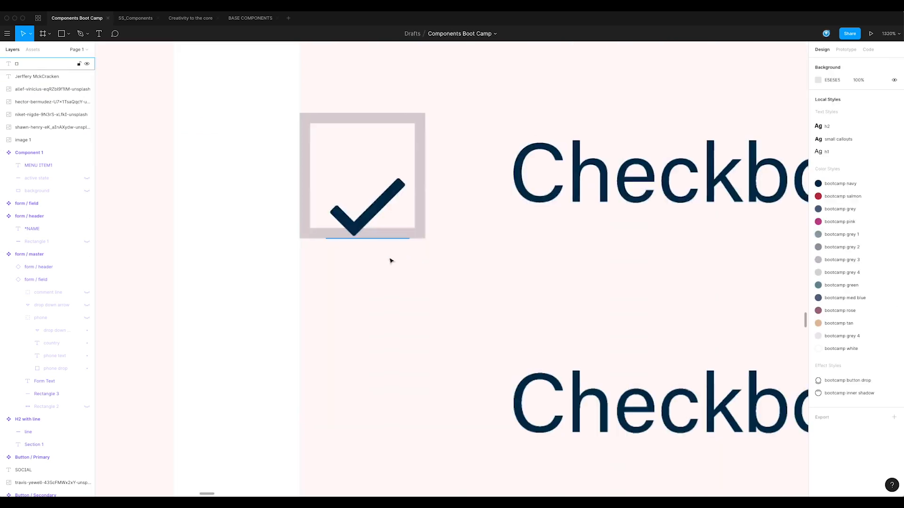
{"action": "left_click", "coordinate": [432, 259], "text": "alt"}
{"action": "left_click", "coordinate": [432, 260], "text": "alt"}
{"action": "left_click", "coordinate": [414, 239]}
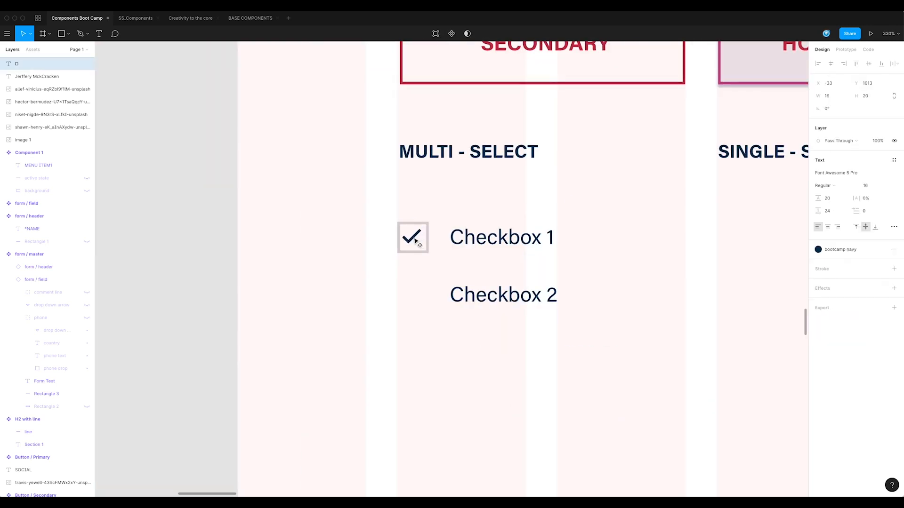
{"action": "key", "text": "Escape"}
{"action": "scroll", "coordinate": [436, 269], "scroll_direction": "down", "scroll_amount": 2}
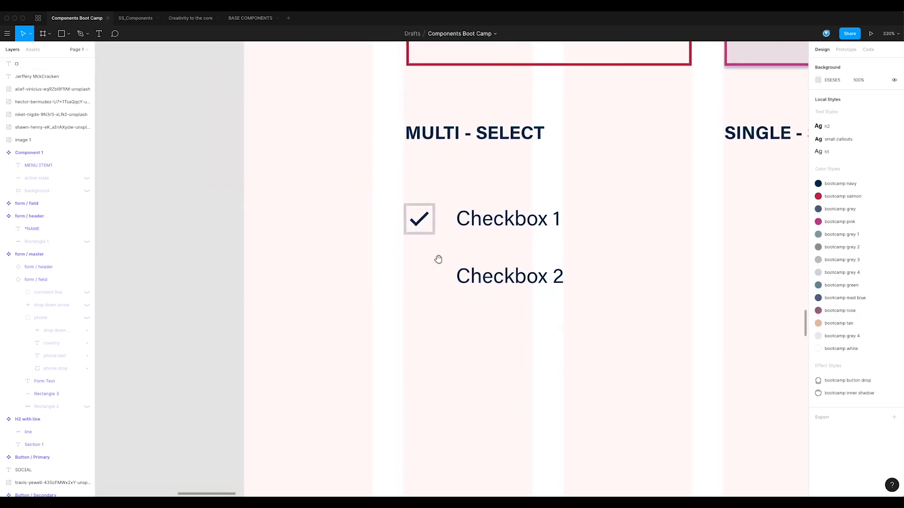
Duplicate the checkbox square and rename the copy active
{"action": "left_click", "coordinate": [434, 232]}
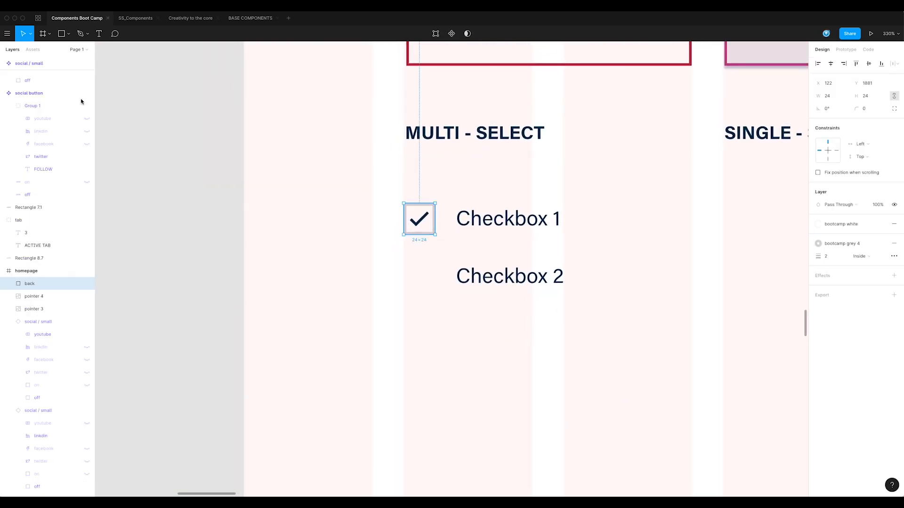
{"action": "key", "text": "super+d"}
{"action": "double_click", "coordinate": [30, 284]}
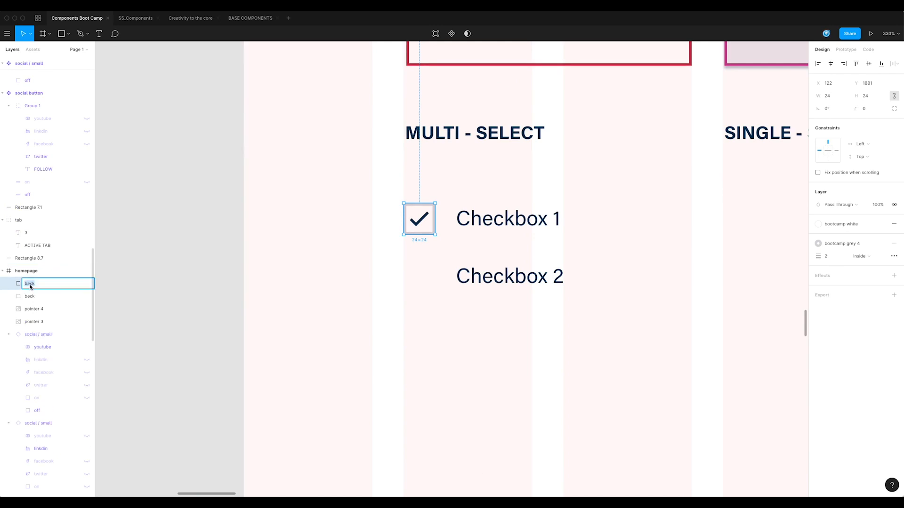
{"action": "type", "text": "active"}
{"action": "key", "text": "Return"}
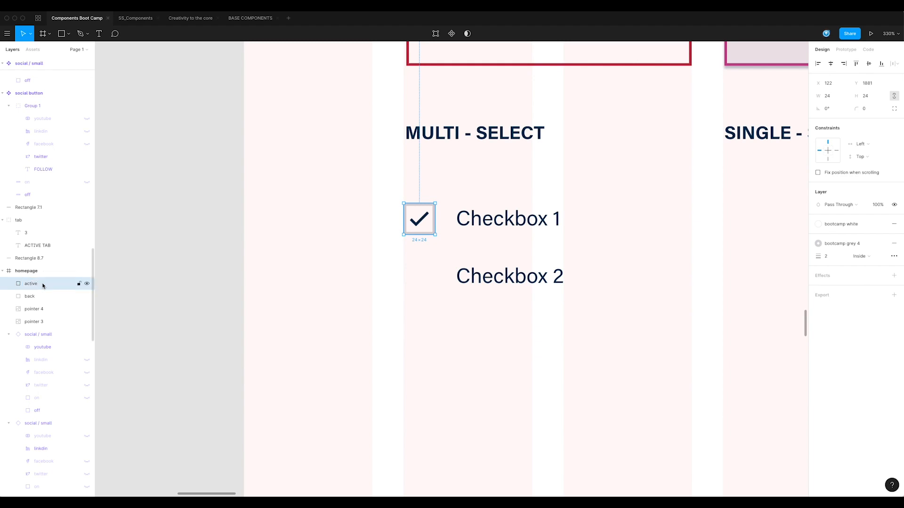
Delete the check glyph, paste it again and place it over the checkbox square
{"action": "left_click", "coordinate": [423, 222]}
{"action": "double_click", "coordinate": [423, 222]}
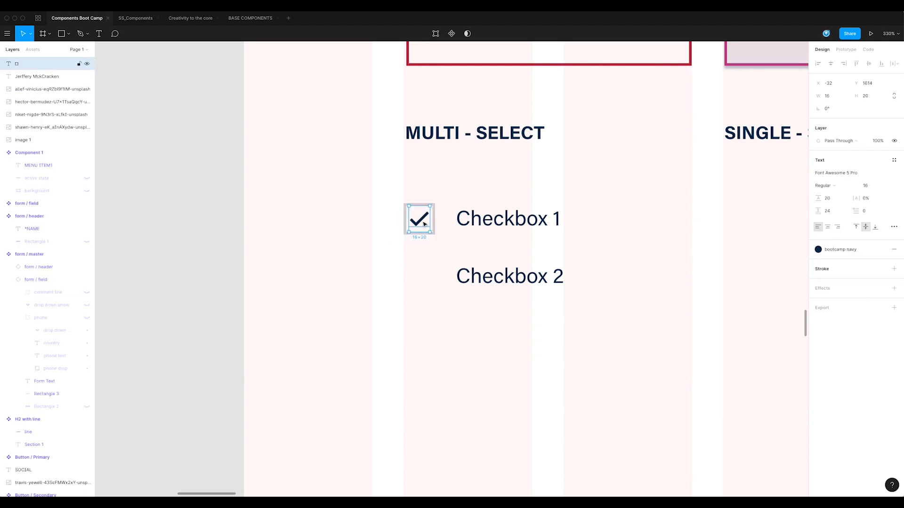
{"action": "key", "text": "Delete"}
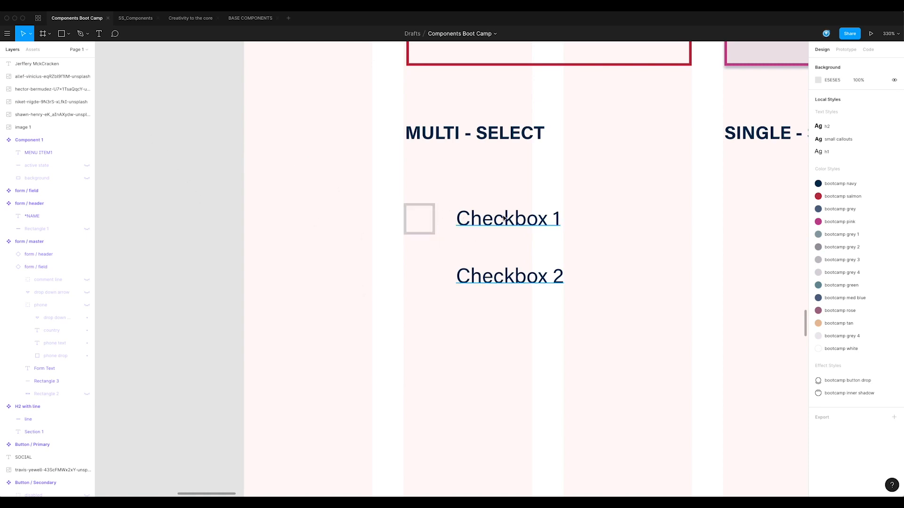
{"action": "left_click", "coordinate": [445, 139]}
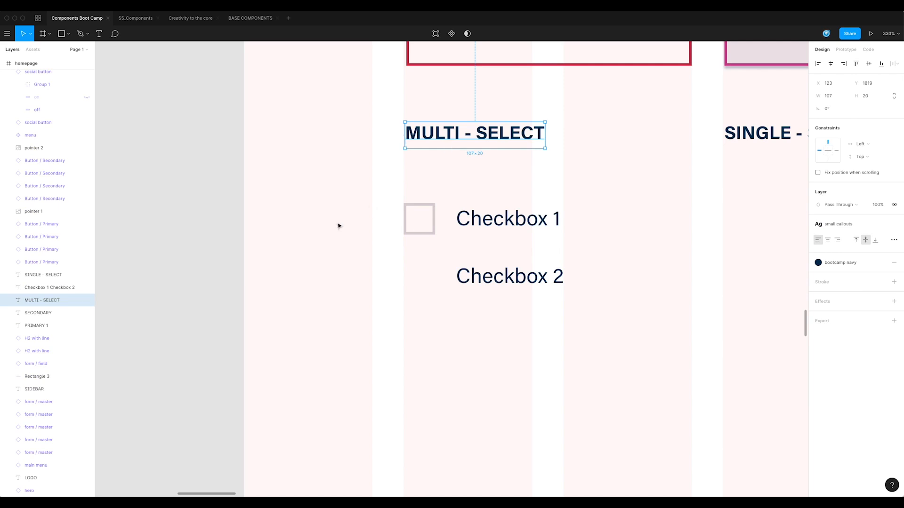
{"action": "key", "text": "super+v"}
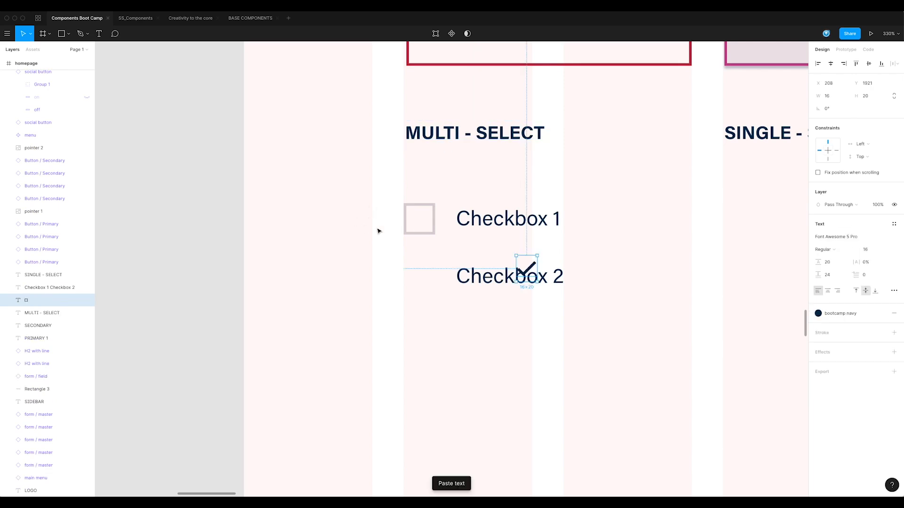
{"action": "left_click_drag", "start_coordinate": [526, 269], "coordinate": [425, 226]}
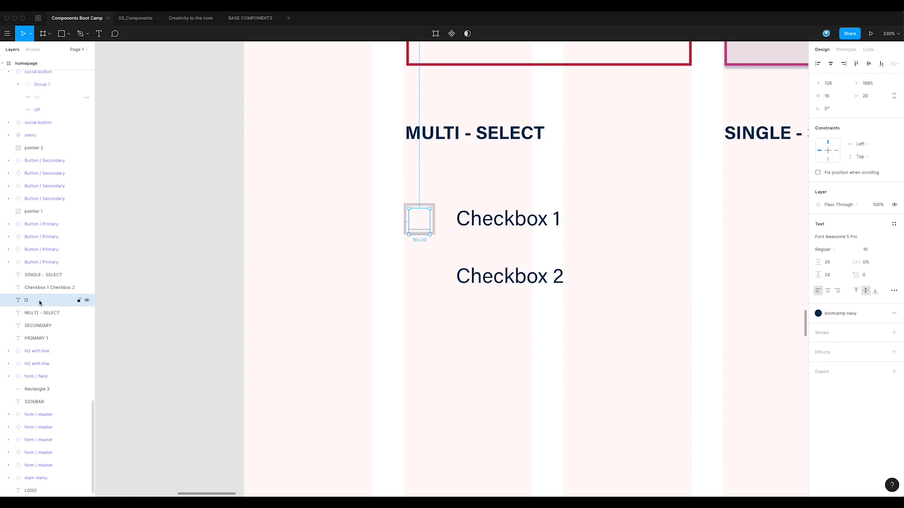
Collapse the layer groups and move the check glyph layer to the top, above the active square
{"action": "left_click_drag", "start_coordinate": [37, 137], "coordinate": [36, 141]}
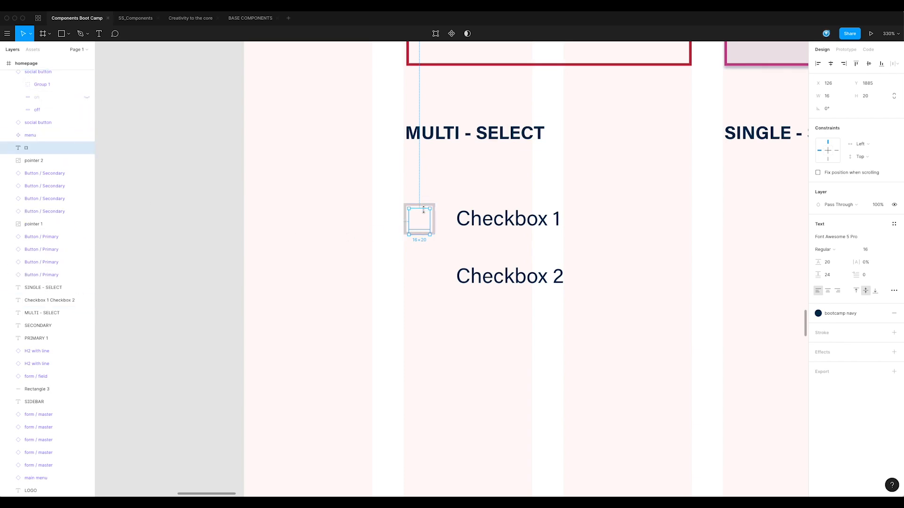
{"action": "left_click", "coordinate": [436, 220]}
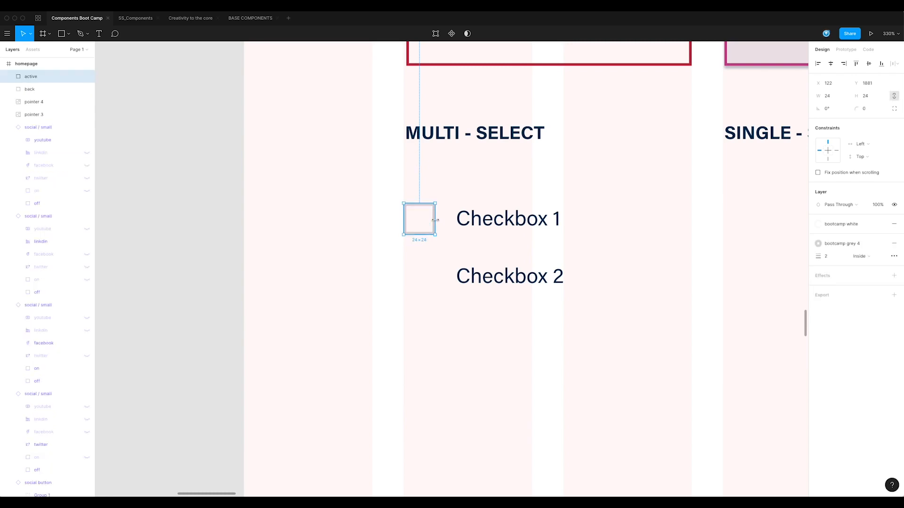
{"action": "left_click", "coordinate": [9, 127]}
{"action": "left_click", "coordinate": [8, 140]}
{"action": "left_click", "coordinate": [9, 152]}
{"action": "left_click", "coordinate": [9, 165]}
{"action": "left_click", "coordinate": [8, 178]}
{"action": "left_click", "coordinate": [9, 191]}
{"action": "left_click", "coordinate": [9, 203]}
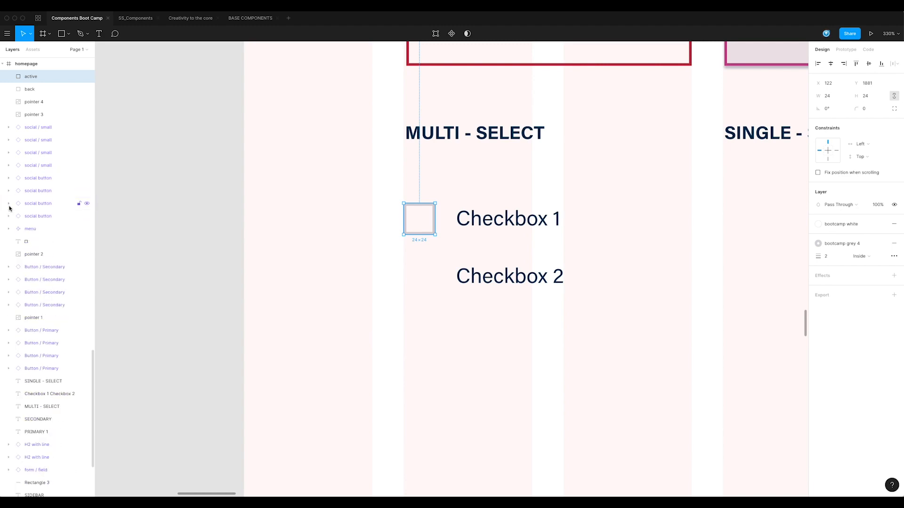
{"action": "left_click_drag", "start_coordinate": [26, 243], "coordinate": [26, 73]}
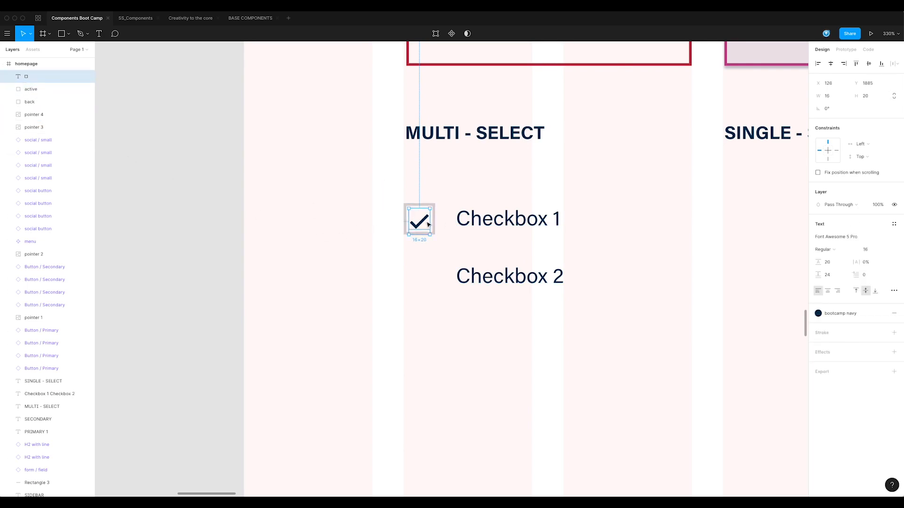
Nudge the check glyph up 2 px and rename its layer check
{"action": "key", "text": "Up"}
{"action": "key", "text": "Up"}
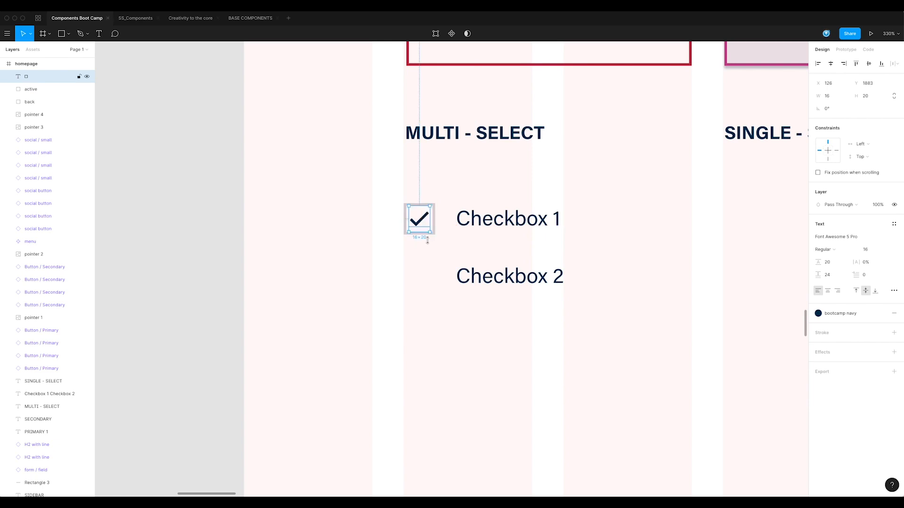
{"action": "double_click", "coordinate": [30, 78]}
{"action": "key", "text": "Return"}
Set the active square's stroke to the bootcamp pink color style
{"action": "left_click", "coordinate": [32, 90]}
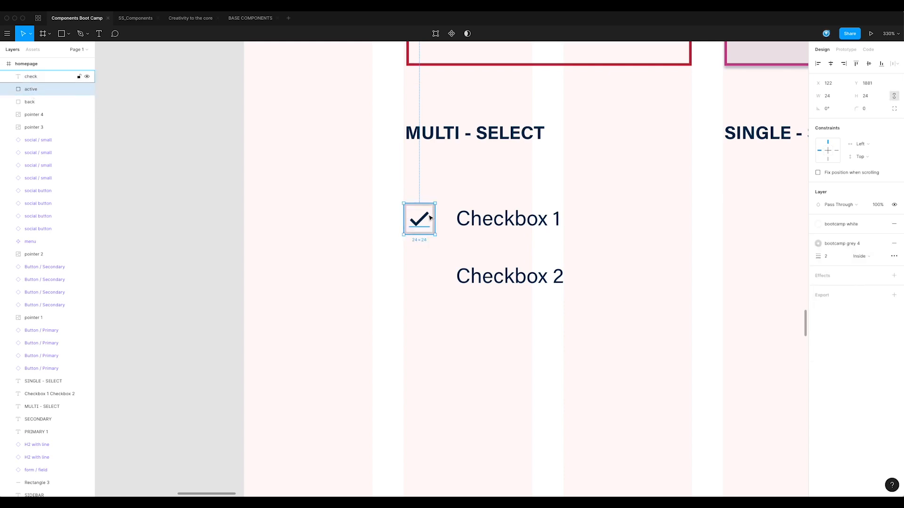
{"action": "left_click", "coordinate": [835, 246]}
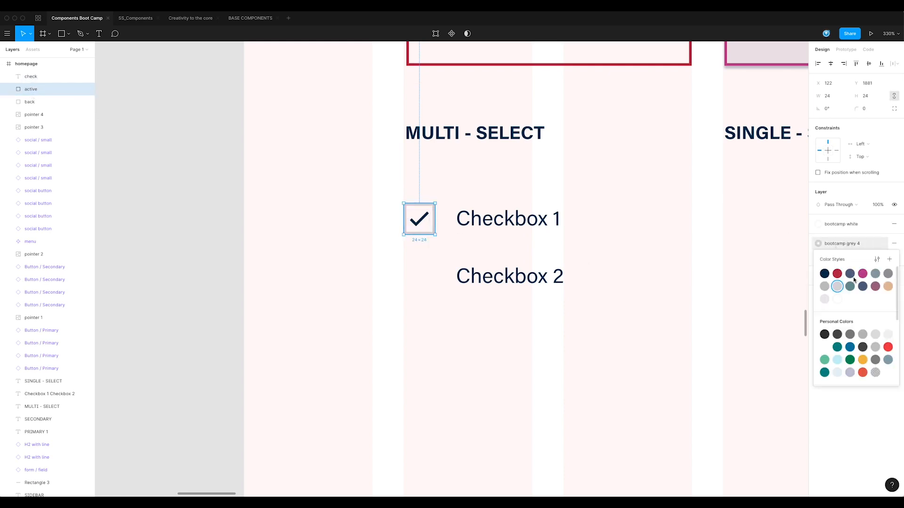
{"action": "left_click", "coordinate": [863, 279]}
{"action": "left_click", "coordinate": [313, 235]}
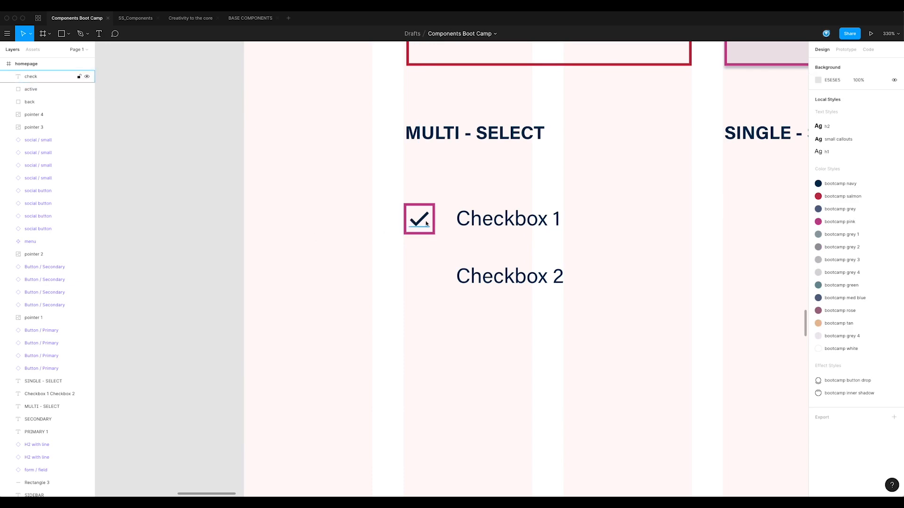
Group the check glyph with the active square and name the group active
{"action": "left_click", "coordinate": [41, 90]}
{"action": "left_click", "coordinate": [39, 80], "text": "shift"}
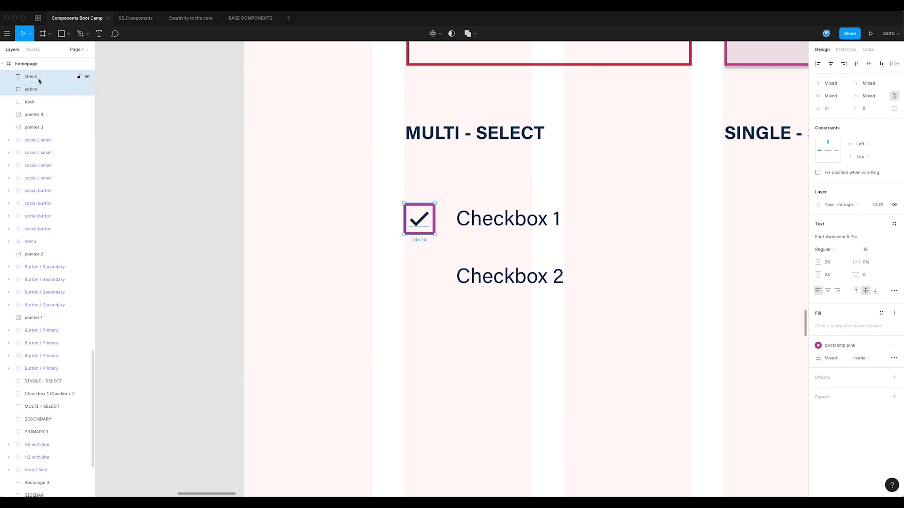
{"action": "key", "text": "super+g"}
{"action": "double_click", "coordinate": [30, 76]}
{"action": "type", "text": "active"}
{"action": "key", "text": "Return"}
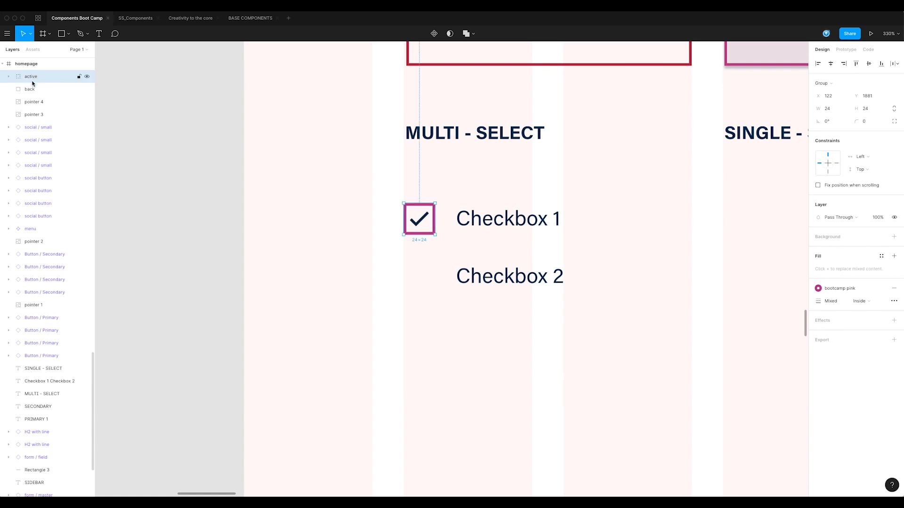
Rename the back square layer to off
{"action": "left_click", "coordinate": [30, 89]}
{"action": "double_click", "coordinate": [31, 89]}
{"action": "type", "text": "o"}
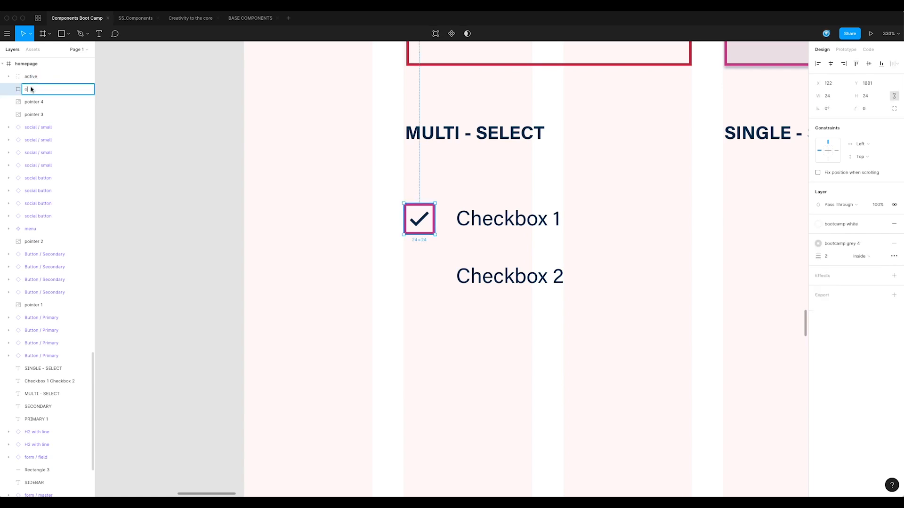
{"action": "type", "text": "ff"}
{"action": "key", "text": "Return"}
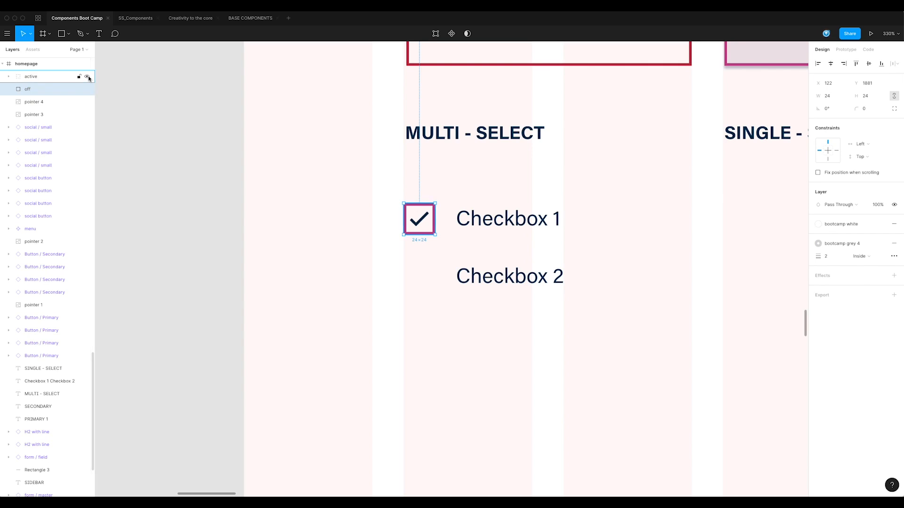
Hide the active group and turn it together with the off square into a component
{"action": "left_click", "coordinate": [87, 76]}
{"action": "left_click", "coordinate": [41, 77], "text": "shift"}
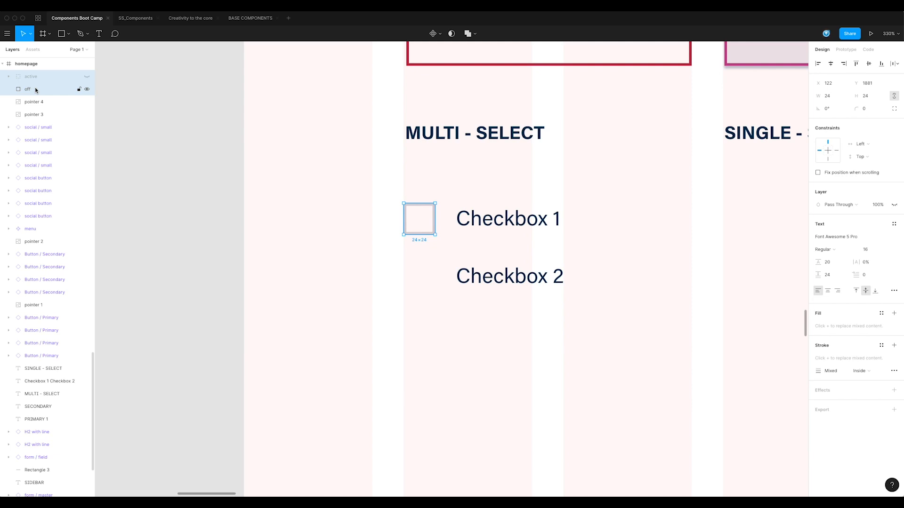
{"action": "key", "text": "ctrl+alt+k"}
Rename the new component select / checkbox
{"action": "double_click", "coordinate": [34, 77]}
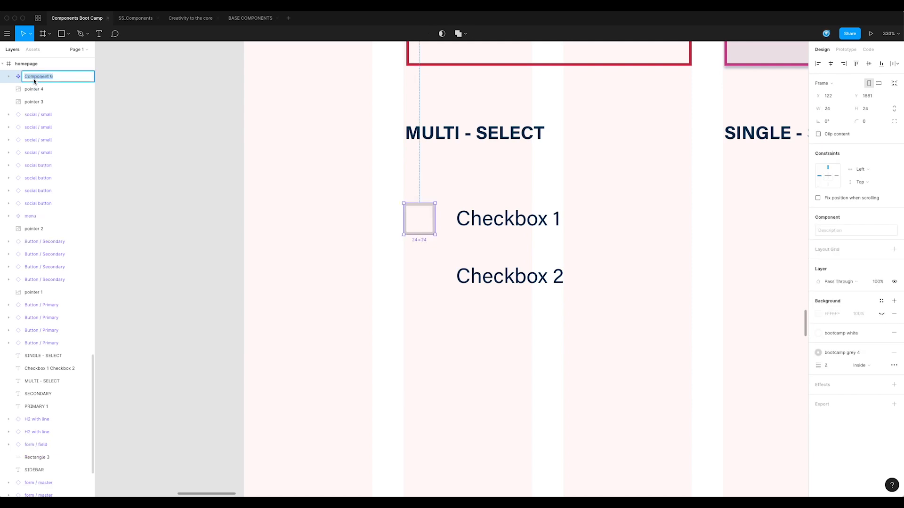
{"action": "type", "text": "ct / checkbox"}
{"action": "key", "text": "Return"}
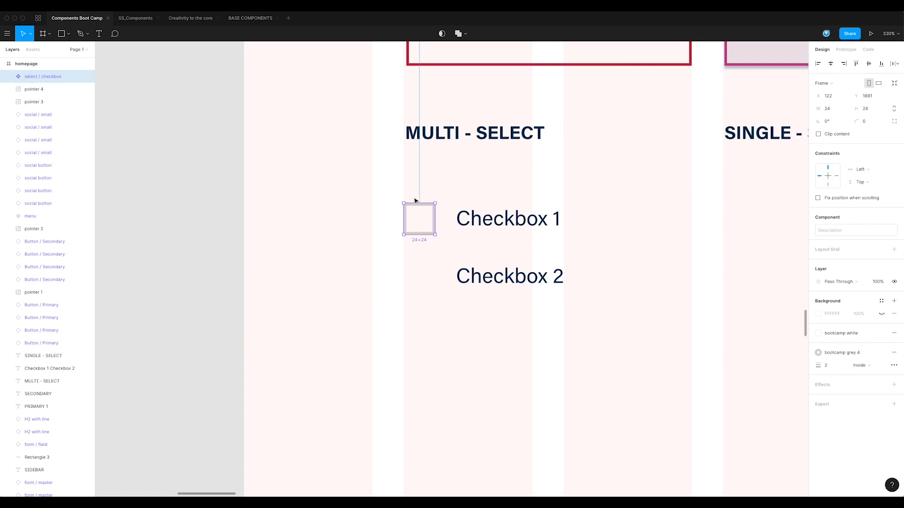
Place a copy of the checkbox beside Checkbox 2 and move the master component off the artboard onto the canvas margin
{"action": "left_click_drag", "start_coordinate": [421, 222], "coordinate": [424, 274]}
{"action": "left_click", "coordinate": [420, 226]}
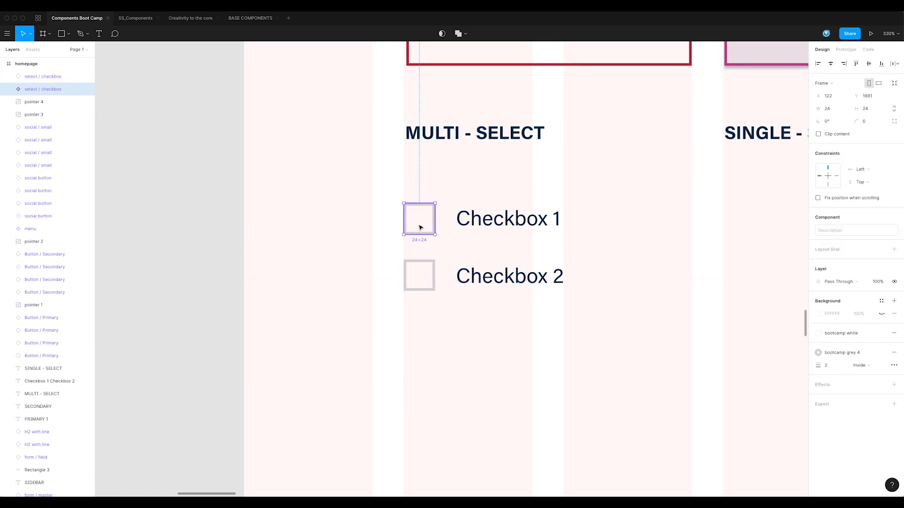
{"action": "left_click_drag", "start_coordinate": [418, 226], "coordinate": [189, 218]}
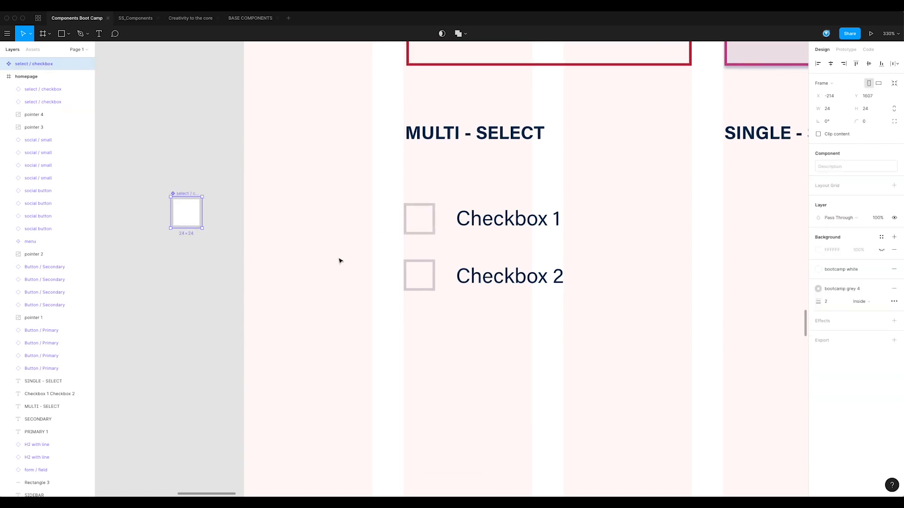
Show the active layer inside the Checkbox 2 instance so it displays as checked
{"action": "left_click", "coordinate": [428, 280]}
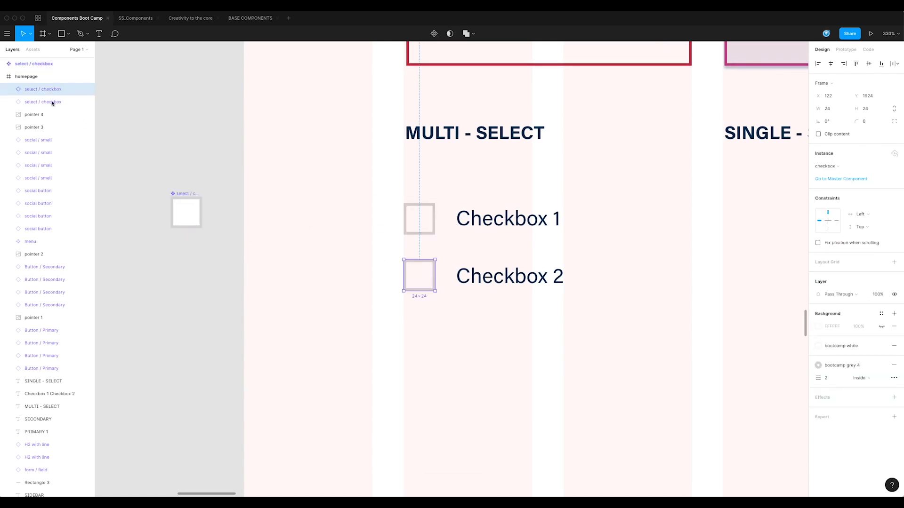
{"action": "left_click", "coordinate": [9, 90]}
{"action": "left_click", "coordinate": [87, 103]}
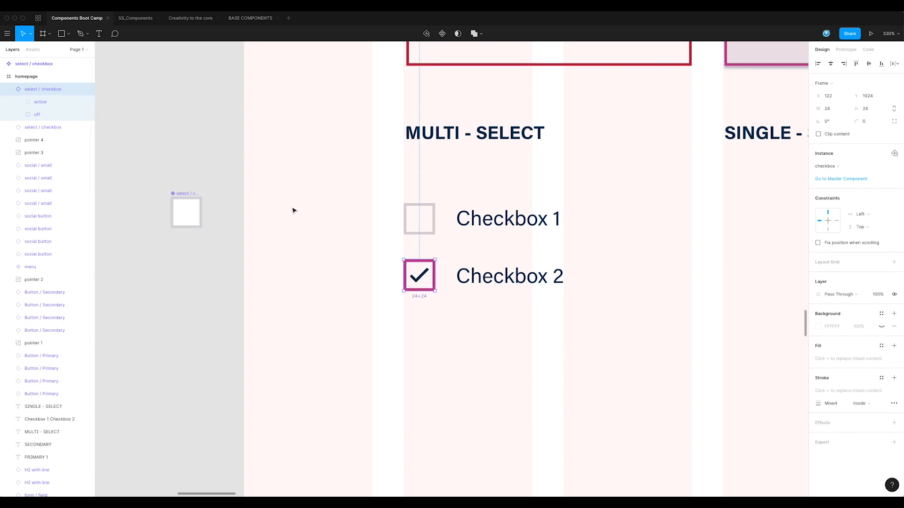
Draw a circle about 28 px wide beside Checkbox 1 in the Single-Select section
{"action": "left_click", "coordinate": [293, 211]}
{"action": "left_click_drag", "start_coordinate": [548, 318], "coordinate": [421, 296]}
{"action": "left_click_drag", "start_coordinate": [517, 256], "coordinate": [460, 269]}
{"action": "left_click_drag", "start_coordinate": [378, 223], "coordinate": [706, 234]}
{"action": "scroll", "coordinate": [545, 256], "scroll_direction": "right", "scroll_amount": 2}
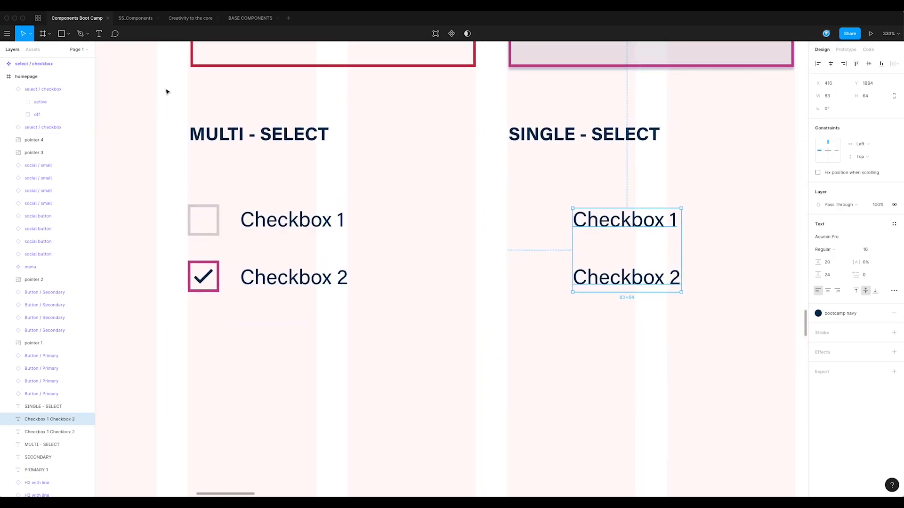
{"action": "left_click", "coordinate": [62, 34]}
{"action": "left_click", "coordinate": [69, 34]}
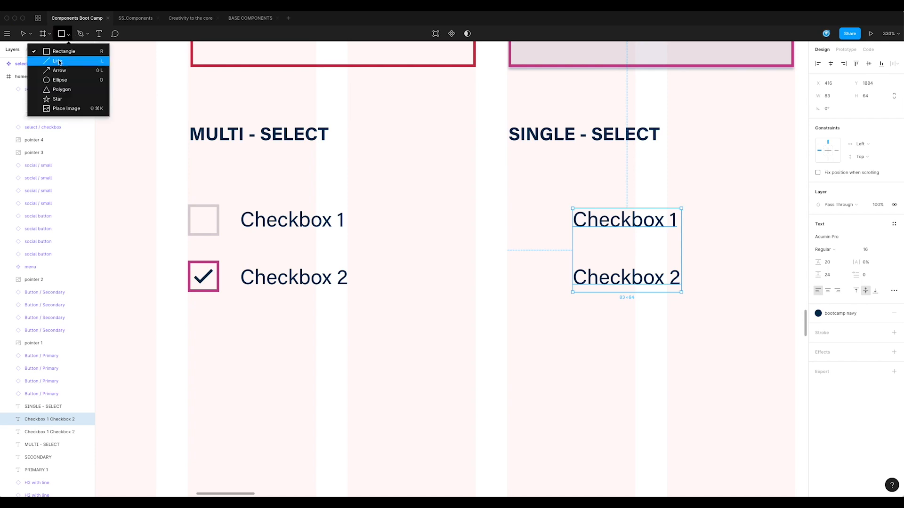
{"action": "left_click", "coordinate": [45, 78]}
{"action": "mouse_move", "coordinate": [521, 200]}
{"action": "left_mouse_down"}
{"action": "mouse_move", "coordinate": [546, 240]}
{"action": "mouse_move", "coordinate": [559, 236]}
{"action": "left_mouse_up"}
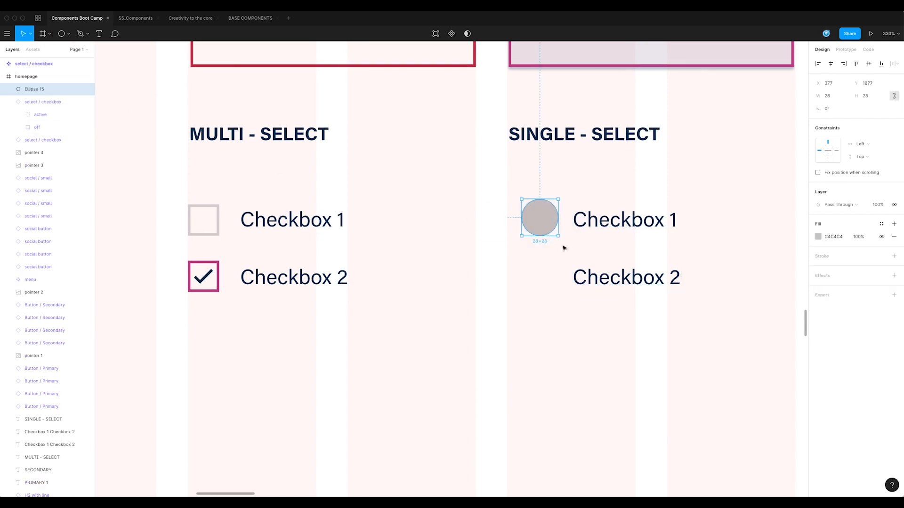
Set the circle's fill to bootcamp white and add a bootcamp grey 4 stroke
{"action": "left_click", "coordinate": [882, 225]}
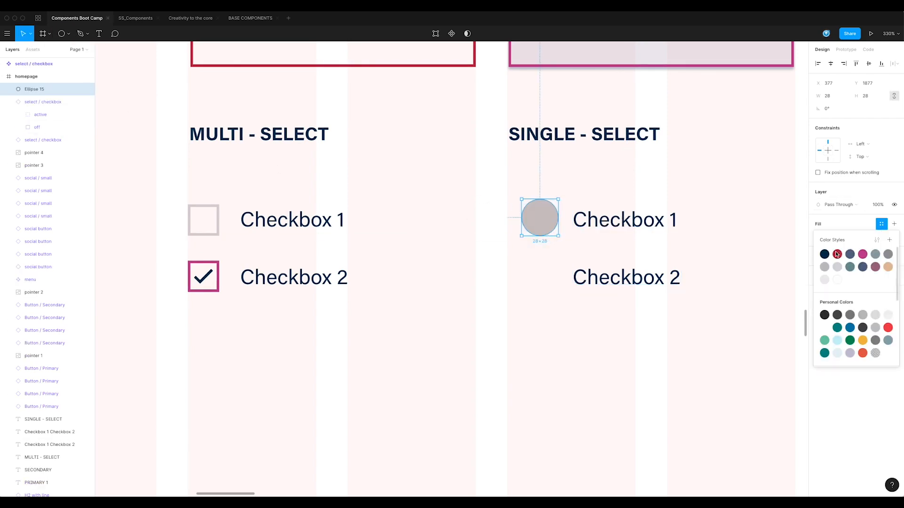
{"action": "left_click", "coordinate": [835, 280]}
{"action": "left_click", "coordinate": [881, 243]}
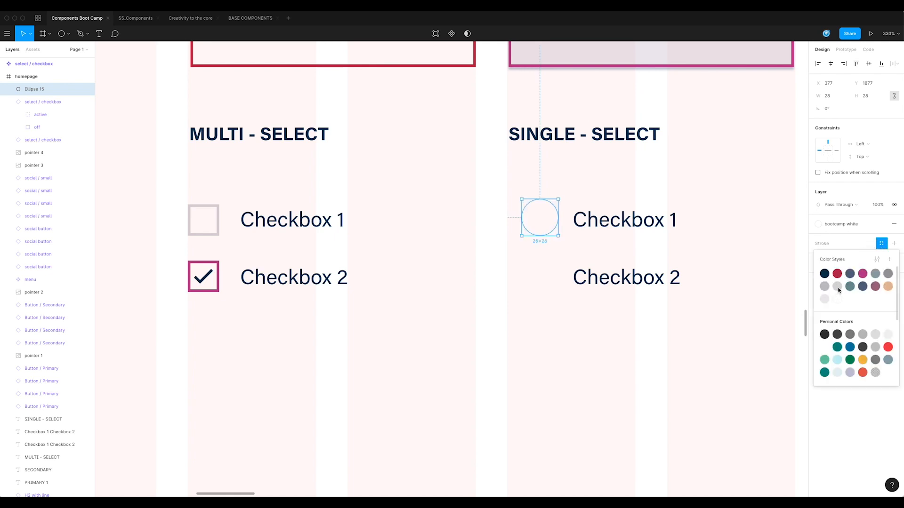
{"action": "left_click", "coordinate": [837, 287]}
{"action": "left_click", "coordinate": [827, 257]}
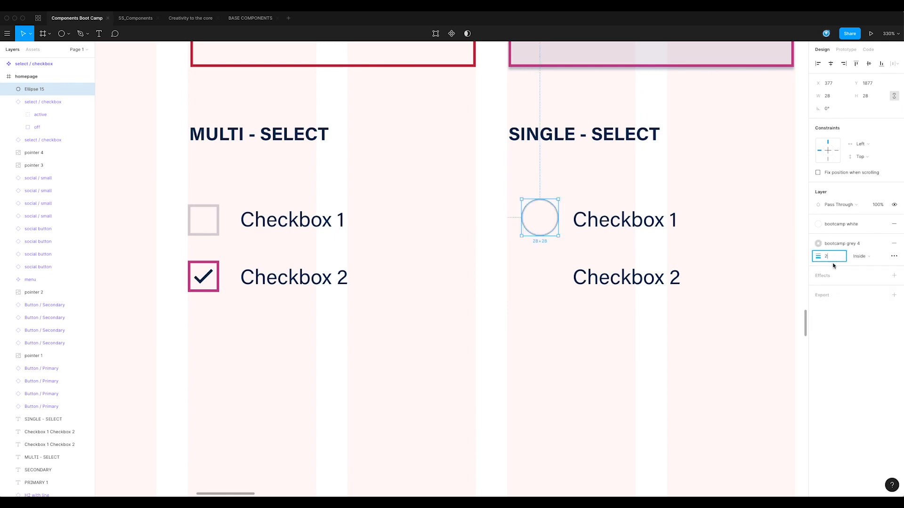
Resize the circle to 22 × 22 px
{"action": "left_click", "coordinate": [871, 96]}
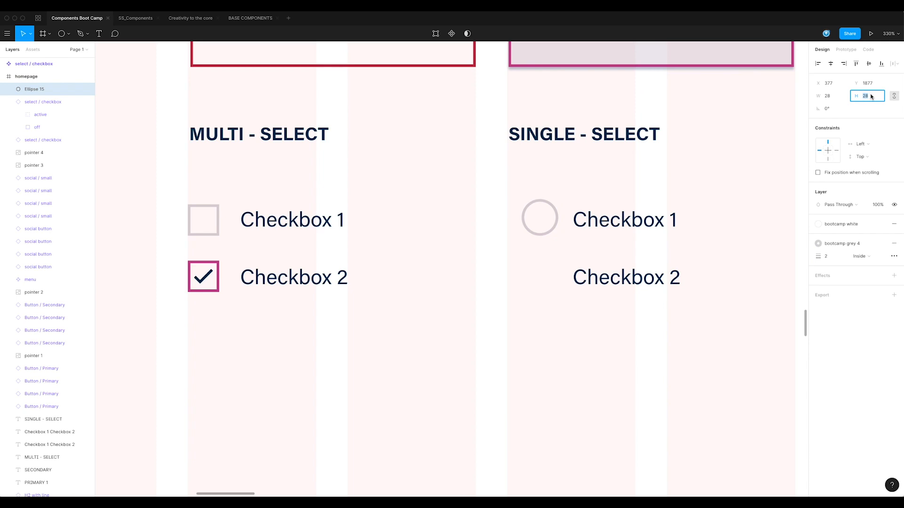
{"action": "key", "text": "Return"}
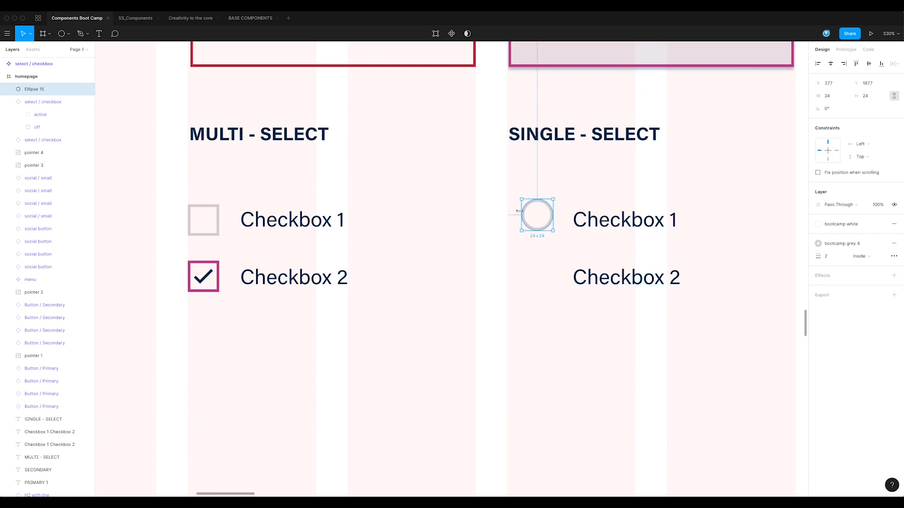
{"action": "left_click", "coordinate": [864, 95]}
{"action": "type", "text": "22"}
{"action": "key", "text": "Return"}
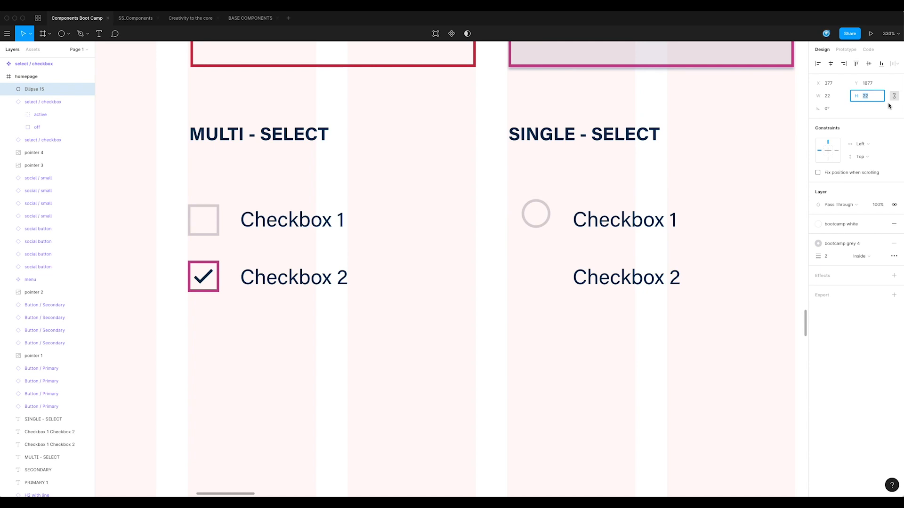
Move the circle into place and shift the Single-Select labels left to sit beside it
{"action": "left_click_drag", "start_coordinate": [546, 212], "coordinate": [534, 222]}
{"action": "left_click_drag", "start_coordinate": [617, 226], "coordinate": [582, 227]}
{"action": "key", "text": "shift+Right"}
{"action": "key", "text": "shift+Right"}
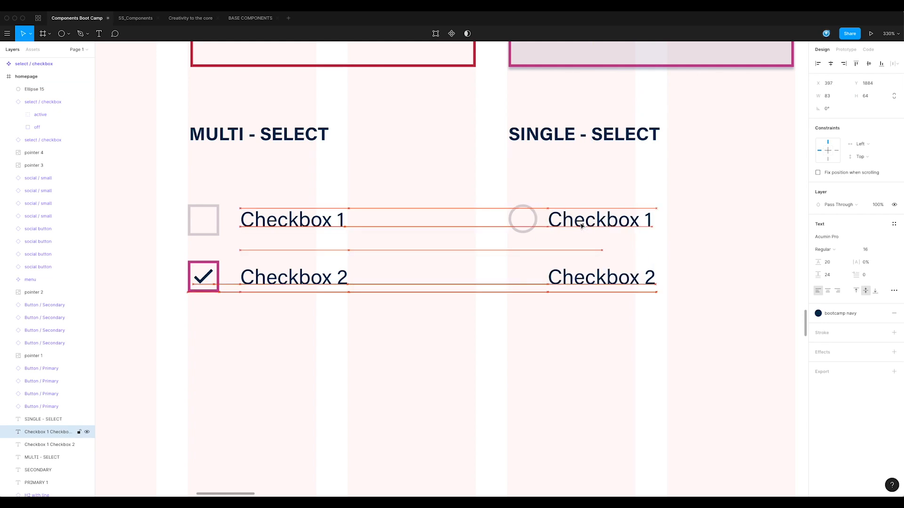
Rename the circle layer off
{"action": "left_click", "coordinate": [518, 218]}
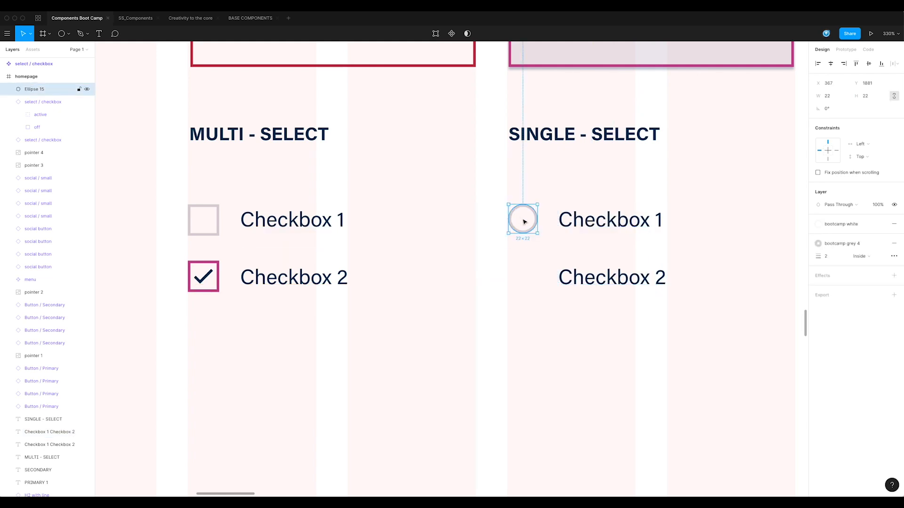
{"action": "scroll", "coordinate": [539, 233], "scroll_direction": "up", "scroll_amount": 1}
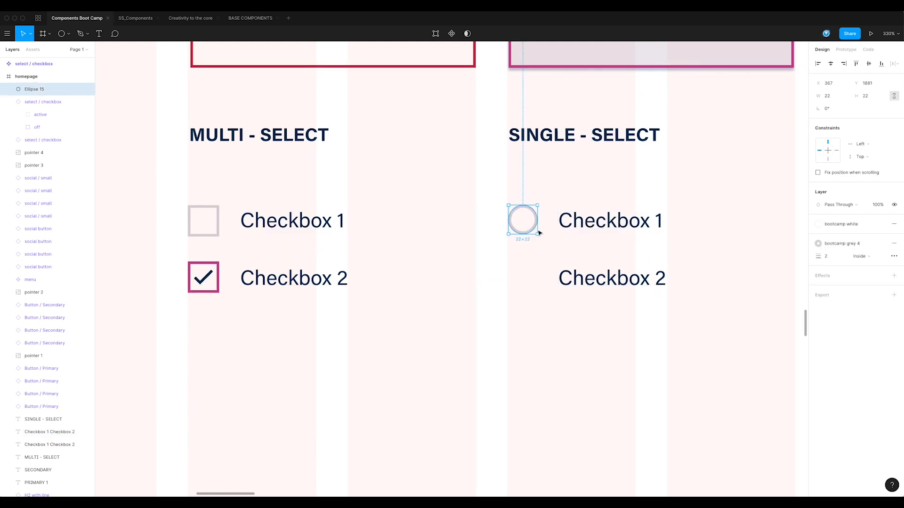
{"action": "double_click", "coordinate": [35, 89]}
{"action": "type", "text": "off"}
{"action": "key", "text": "Return"}
Draw a small dot about 8 px inside the circle and center it within the circle
{"action": "key", "text": "o"}
{"action": "left_click_drag", "start_coordinate": [520, 217], "coordinate": [525, 224]}
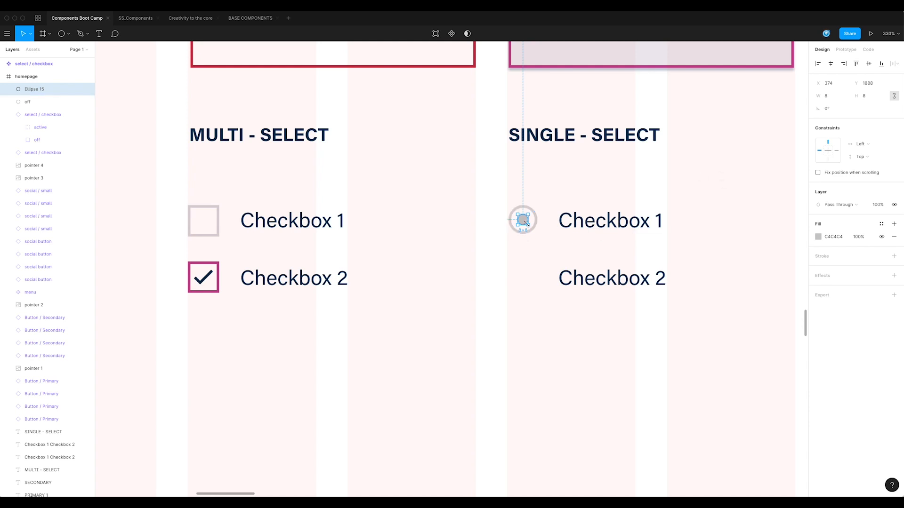
{"action": "left_click", "coordinate": [536, 234]}
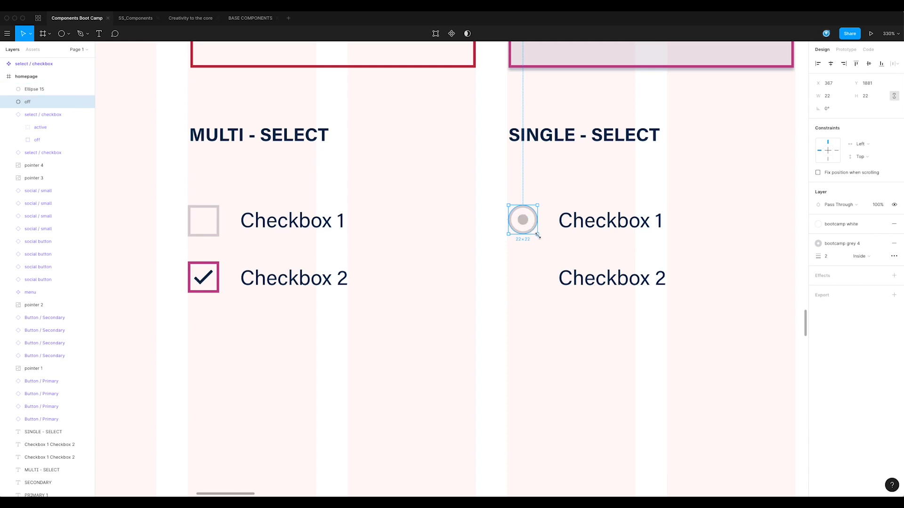
{"action": "left_click_drag", "start_coordinate": [538, 235], "coordinate": [522, 219]}
{"action": "left_click_drag", "start_coordinate": [543, 255], "coordinate": [522, 203]}
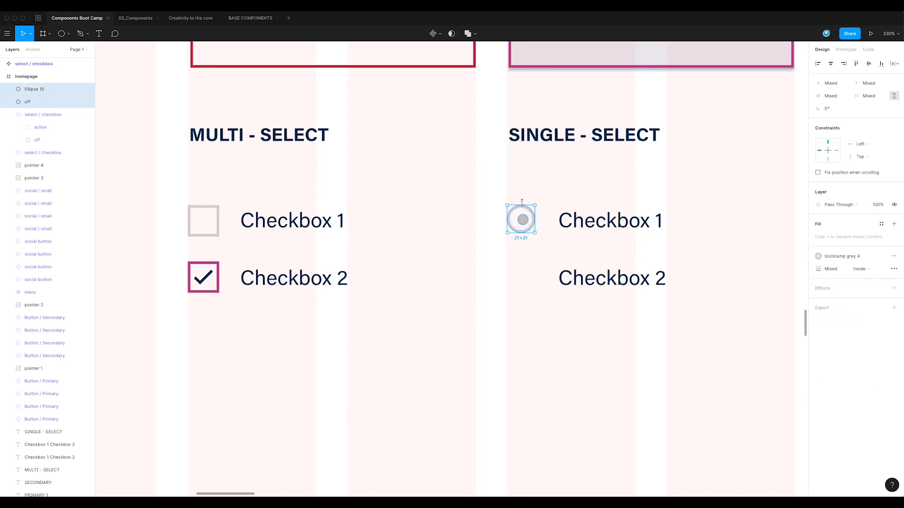
{"action": "left_click", "coordinate": [830, 64]}
{"action": "left_click", "coordinate": [531, 255]}
{"action": "left_click", "coordinate": [521, 220]}
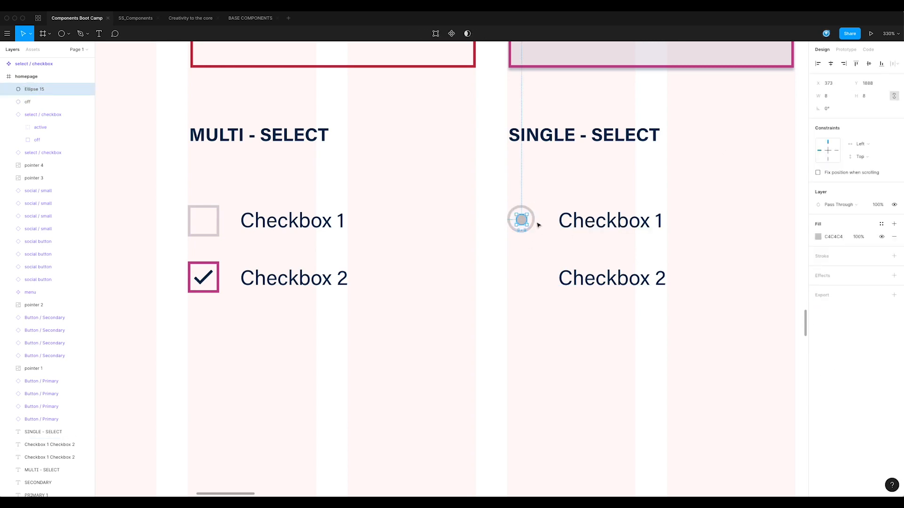
{"action": "left_click", "coordinate": [535, 228]}
{"action": "left_click_drag", "start_coordinate": [535, 232], "coordinate": [536, 234]}
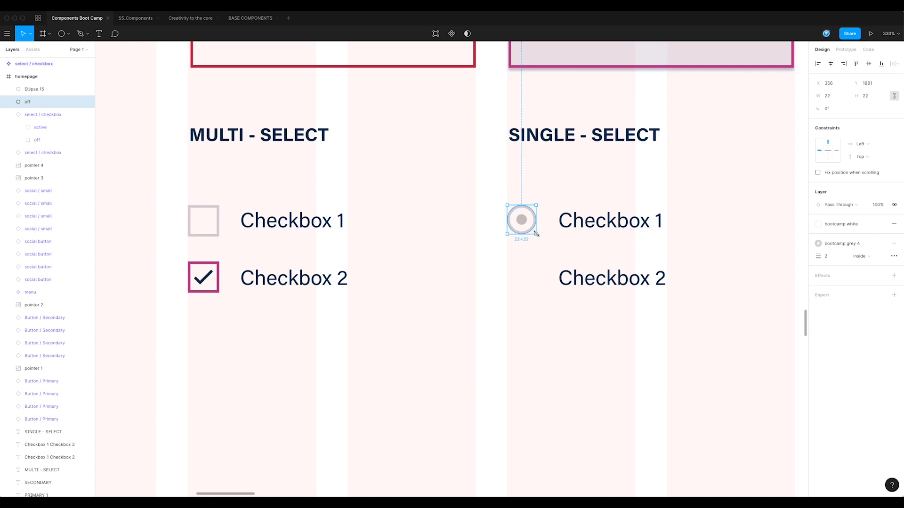
{"action": "left_click", "coordinate": [534, 256]}
{"action": "scroll", "coordinate": [542, 255], "scroll_direction": "up", "scroll_amount": 1}
{"action": "left_click", "coordinate": [522, 228]}
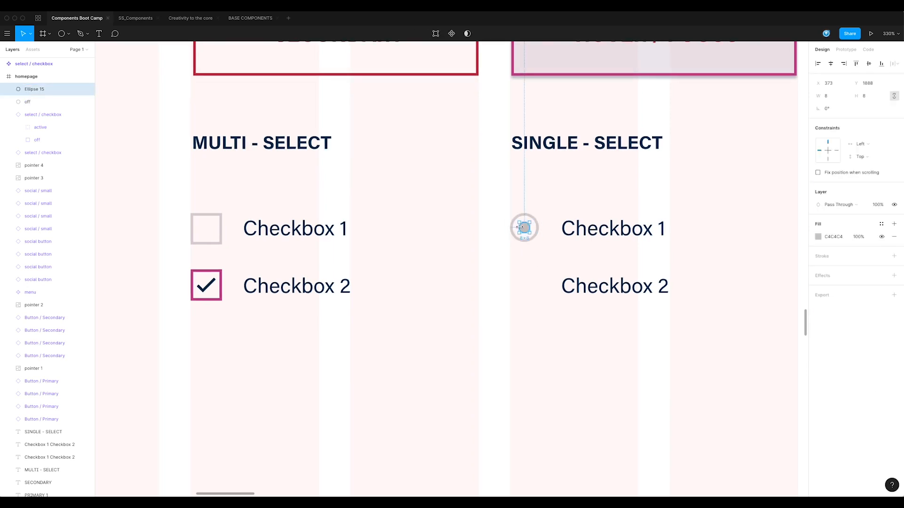
{"action": "left_click", "coordinate": [537, 254]}
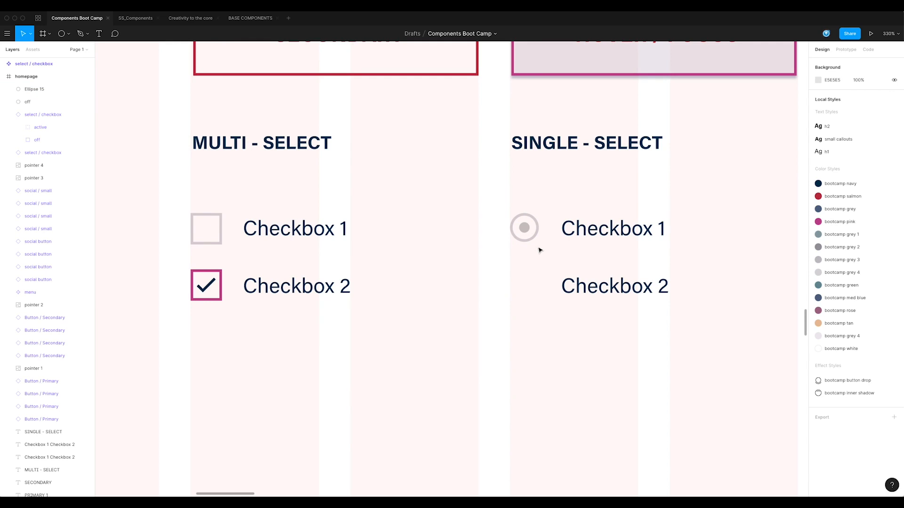
{"action": "left_click", "coordinate": [518, 215]}
{"action": "left_click", "coordinate": [526, 229], "text": "shift"}
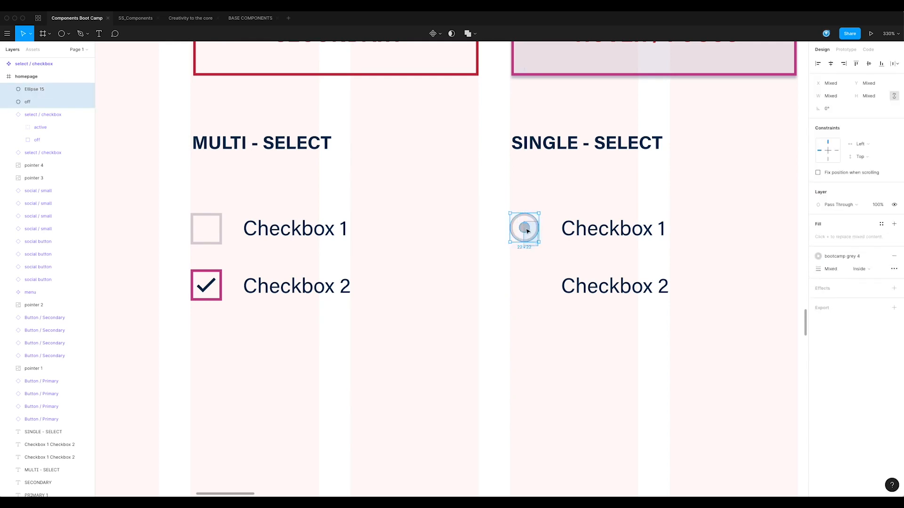
{"action": "left_click", "coordinate": [533, 239]}
{"action": "left_click", "coordinate": [534, 242]}
Fill the dot with bootcamp pink and rename its layer active
{"action": "left_click", "coordinate": [526, 228]}
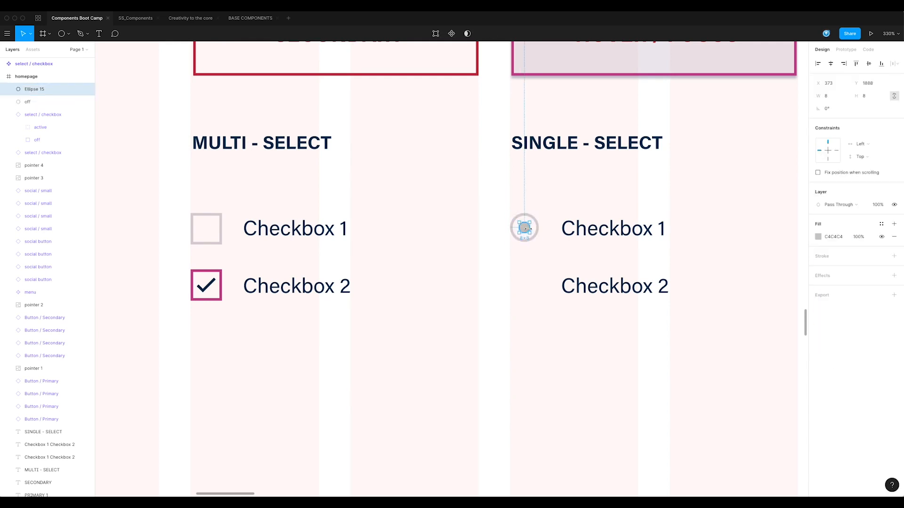
{"action": "left_click", "coordinate": [882, 224]}
{"action": "left_click", "coordinate": [862, 255]}
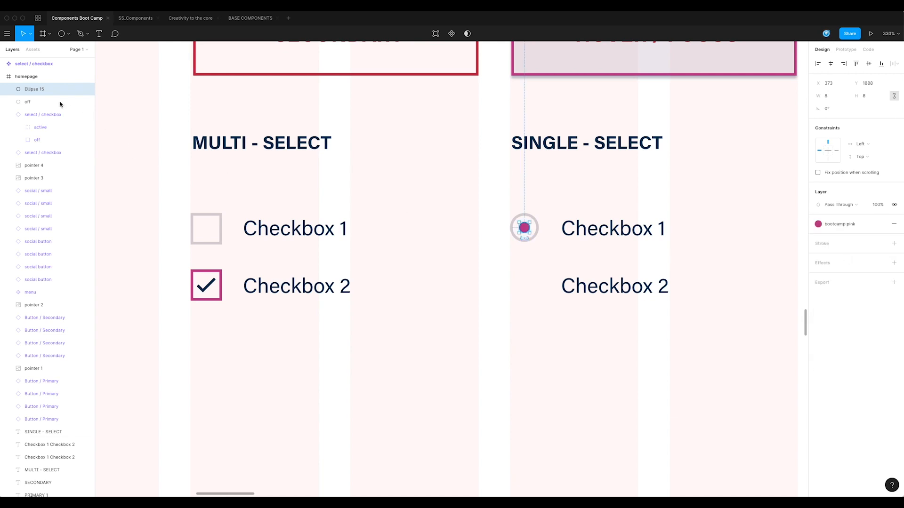
{"action": "double_click", "coordinate": [35, 91]}
{"action": "type", "text": "active"}
{"action": "key", "text": "Return"}
Duplicate the off circle and set the copy's stroke to bootcamp pink
{"action": "left_click", "coordinate": [538, 227]}
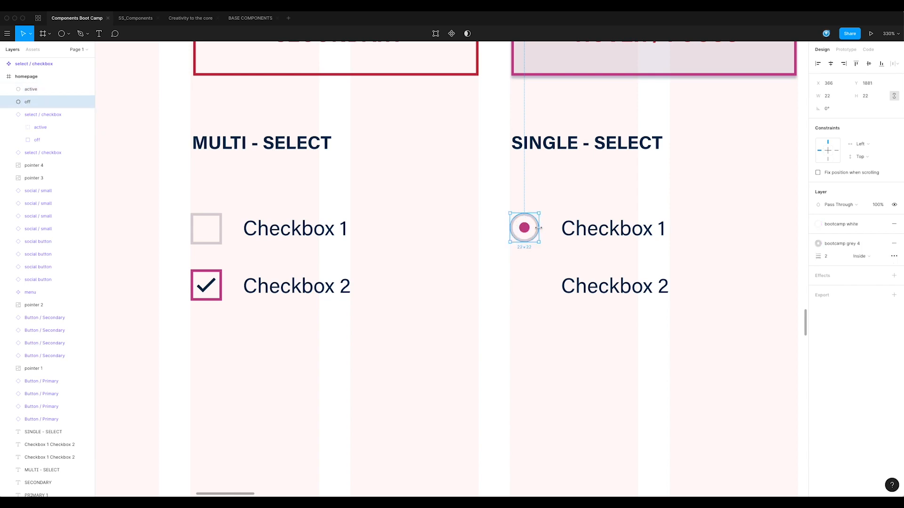
{"action": "key", "text": "super+d"}
{"action": "left_click", "coordinate": [852, 243]}
{"action": "left_click", "coordinate": [863, 274]}
Change the dot's fill to bootcamp navy
{"action": "left_click", "coordinate": [524, 229]}
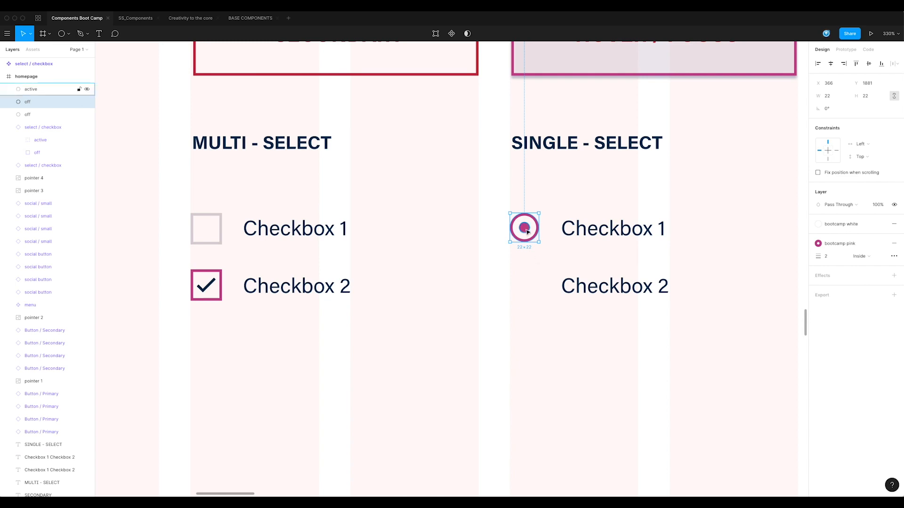
{"action": "left_click", "coordinate": [844, 225]}
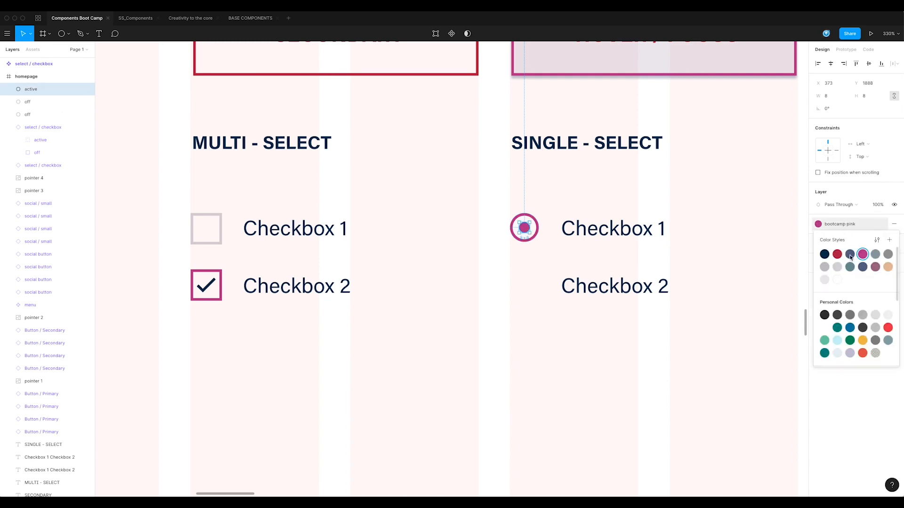
{"action": "left_click", "coordinate": [824, 254]}
{"action": "left_click", "coordinate": [538, 272]}
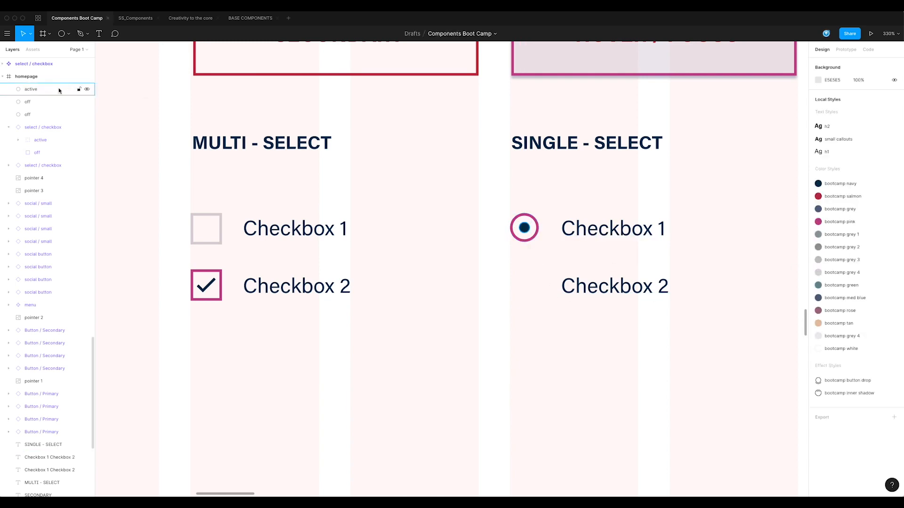
Rename the pink-stroked circle layer active and the dot layer active dot, then select both together
{"action": "double_click", "coordinate": [29, 102]}
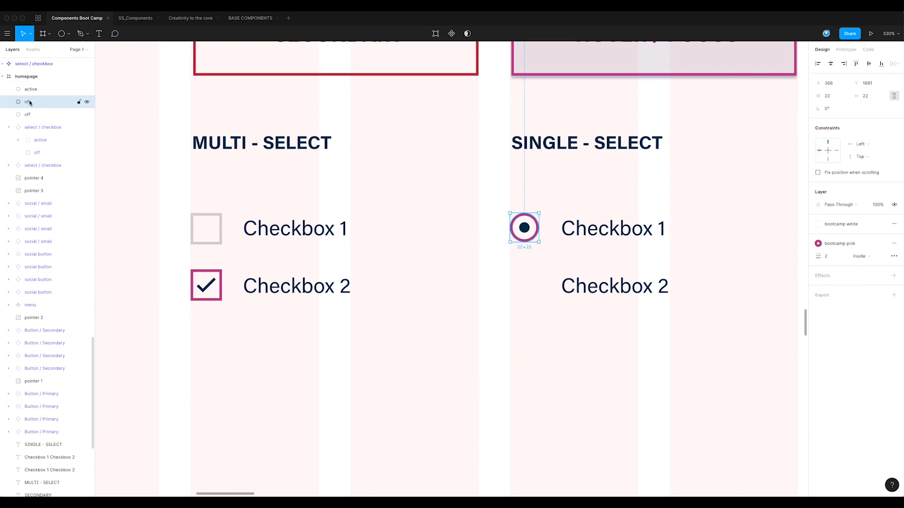
{"action": "type", "text": "active"}
{"action": "key", "text": "Return"}
{"action": "double_click", "coordinate": [31, 89]}
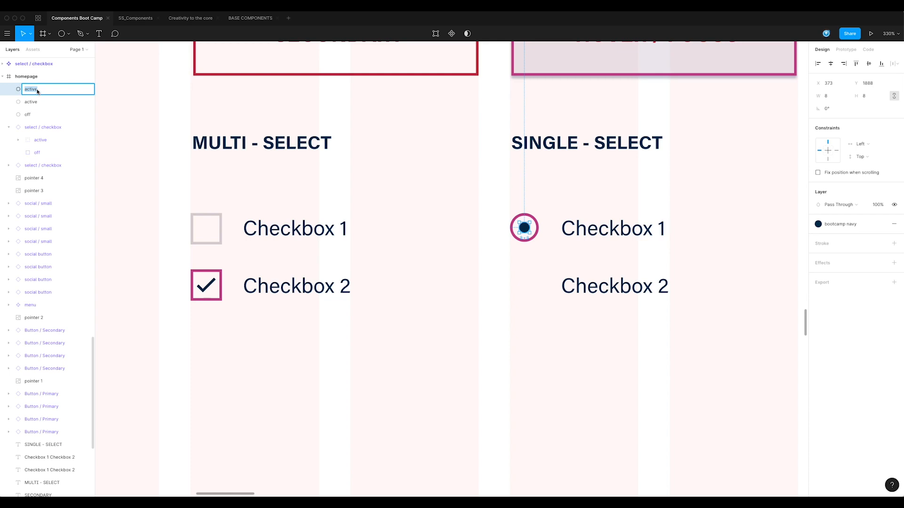
{"action": "left_click", "coordinate": [37, 92]}
{"action": "type", "text": "dot"}
{"action": "key", "text": "Return"}
{"action": "left_click", "coordinate": [66, 103], "text": "shift"}
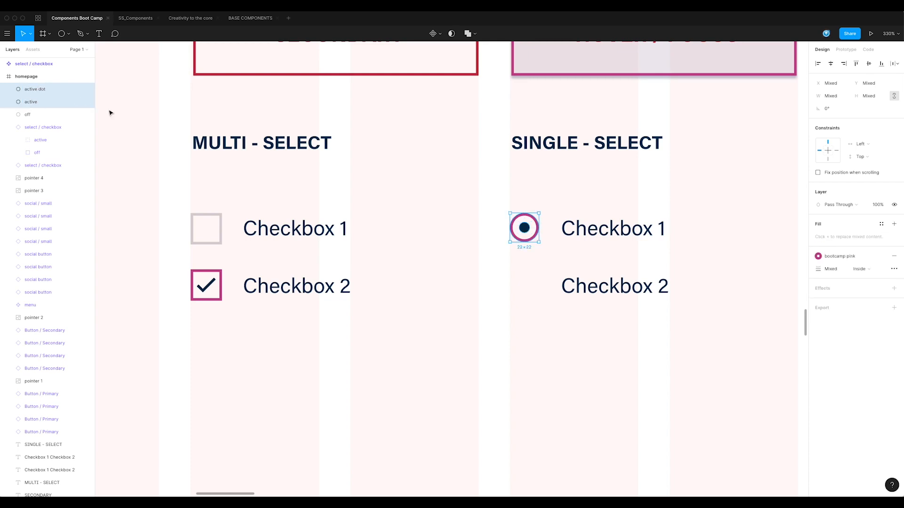
Group the active circle and dot, rename the group active, and hide it
{"action": "key", "text": "ctrl+g"}
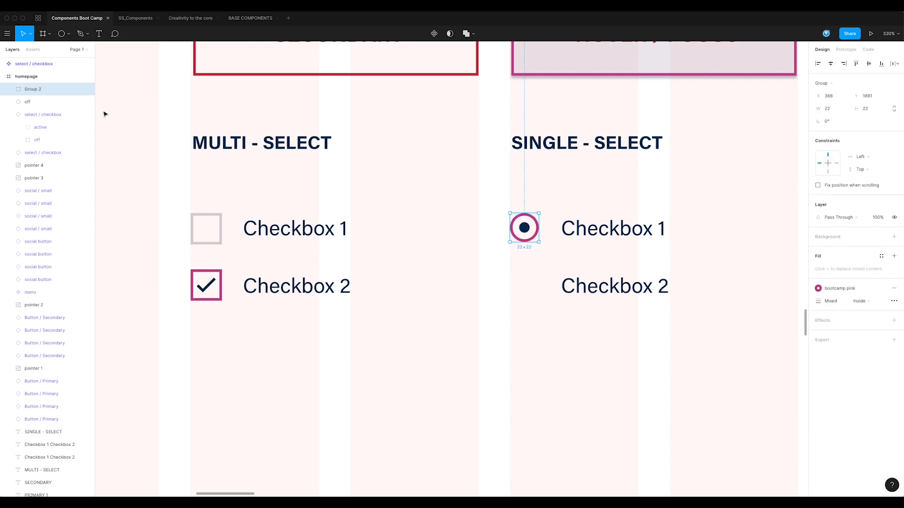
{"action": "double_click", "coordinate": [31, 89]}
{"action": "type", "text": "active"}
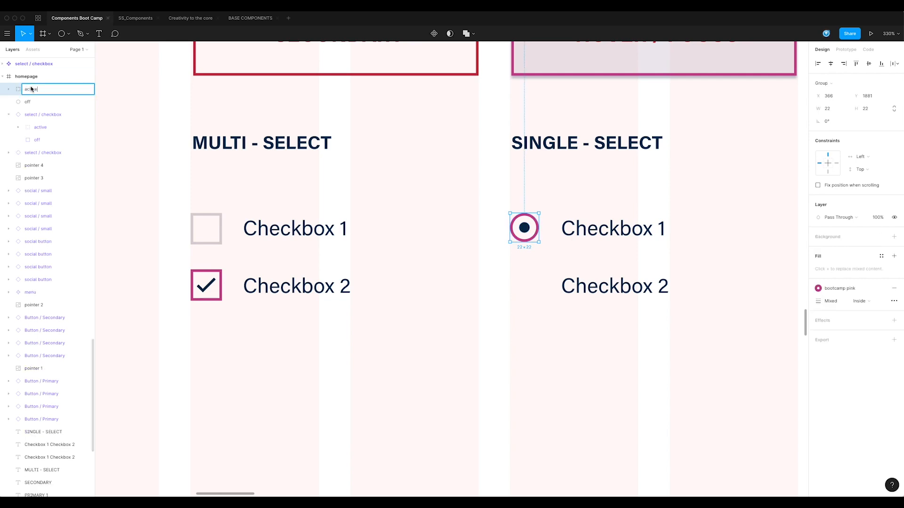
{"action": "key", "text": "Return"}
{"action": "left_click", "coordinate": [87, 89]}
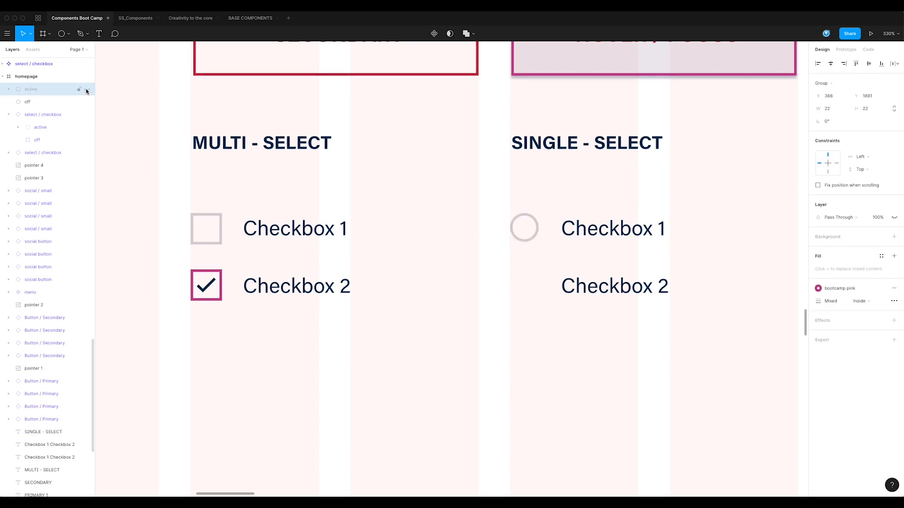
Turn the active and off layers into a component named select / radio
{"action": "left_click", "coordinate": [38, 103], "text": "shift"}
{"action": "key", "text": "alt"}
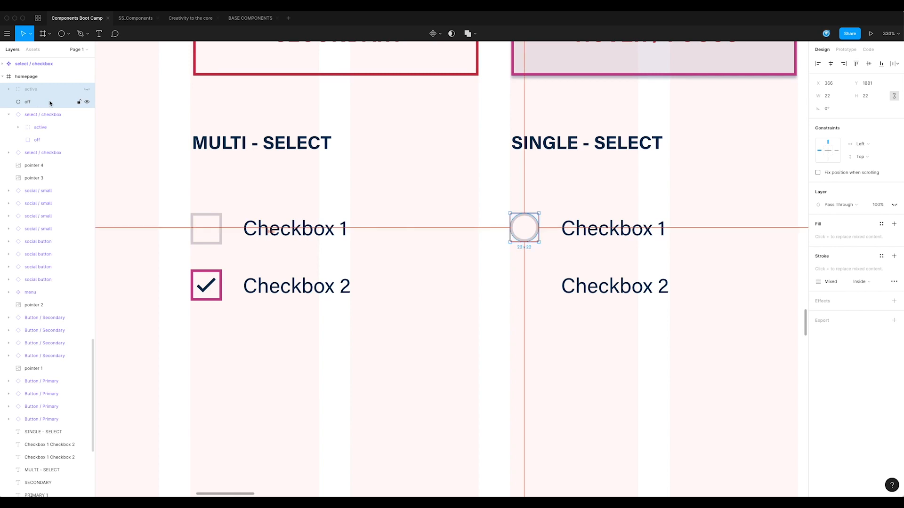
{"action": "key", "text": "super+alt+k"}
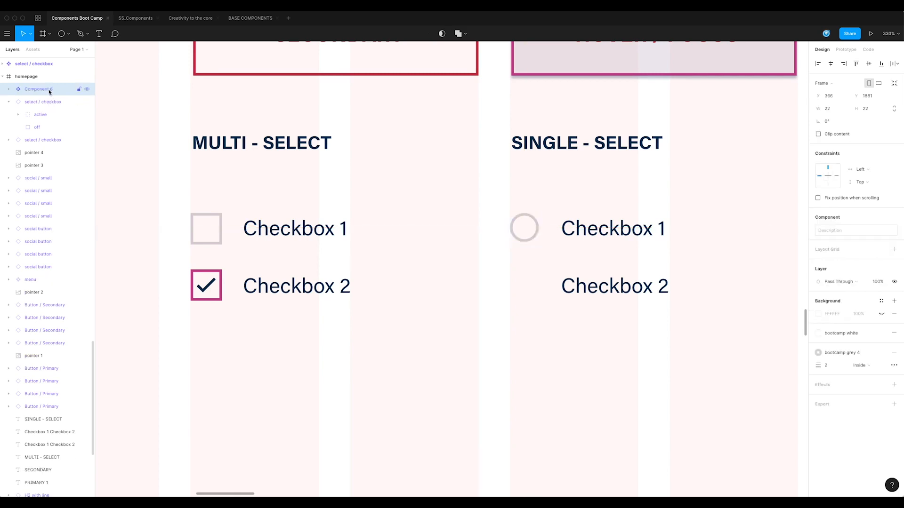
{"action": "double_click", "coordinate": [48, 89]}
{"action": "type", "text": "se"}
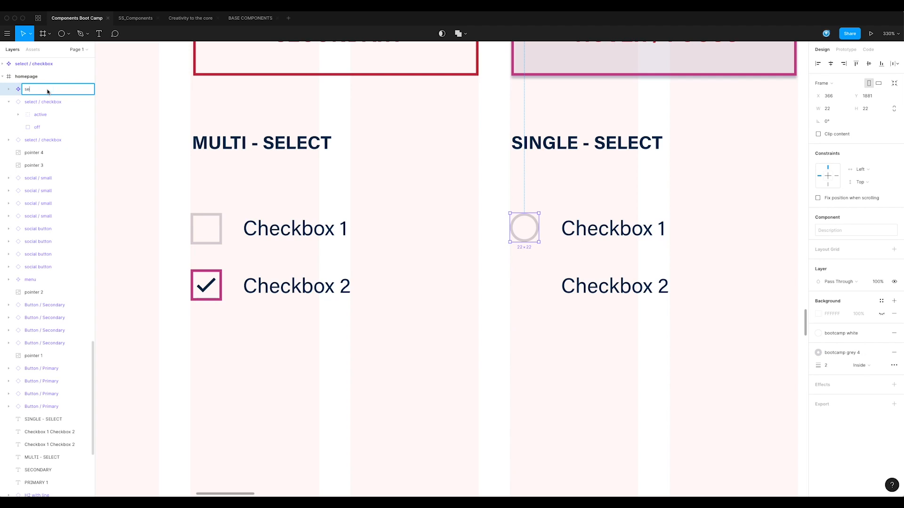
{"action": "type", "text": "lect / radio"}
{"action": "key", "text": "Return"}
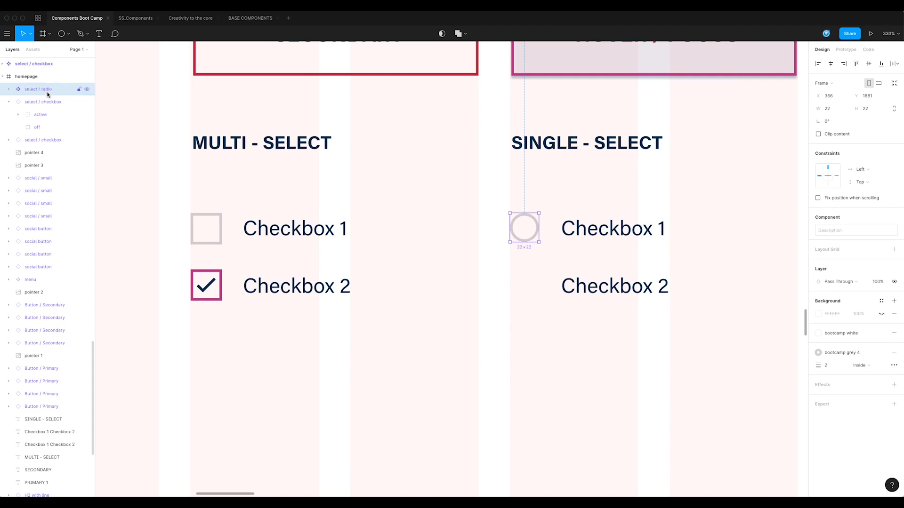
Create a radio instance, move the main component aside, and place radio instances beside Checkbox 1 and Checkbox 2
{"action": "key", "text": "ctrl+d"}
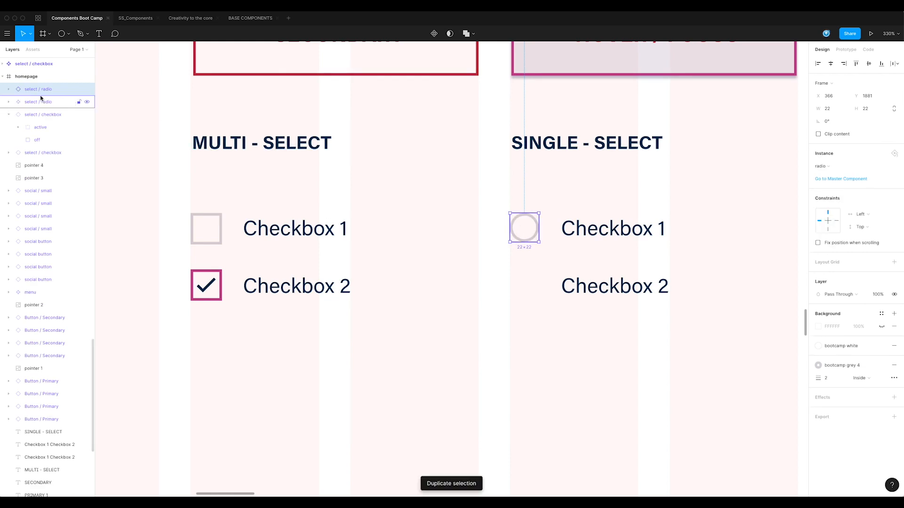
{"action": "left_click_drag", "start_coordinate": [473, 234], "coordinate": [162, 275]}
{"action": "left_click", "coordinate": [659, 315]}
{"action": "left_click_drag", "start_coordinate": [695, 311], "coordinate": [504, 321]}
{"action": "left_click_drag", "start_coordinate": [519, 237], "coordinate": [531, 296]}
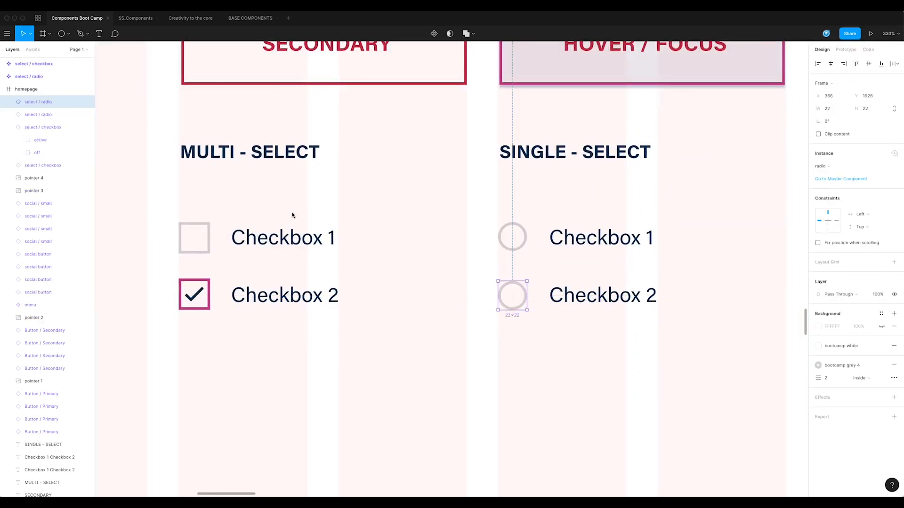
Show the active layer inside the Checkbox 2 radio instance so it appears selected
{"action": "left_click", "coordinate": [9, 102]}
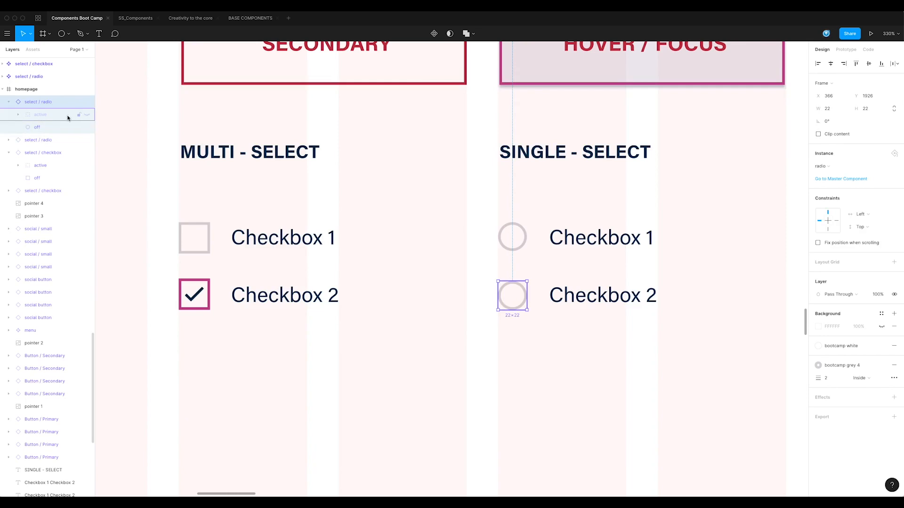
{"action": "left_click", "coordinate": [86, 116]}
{"action": "left_click", "coordinate": [472, 343]}
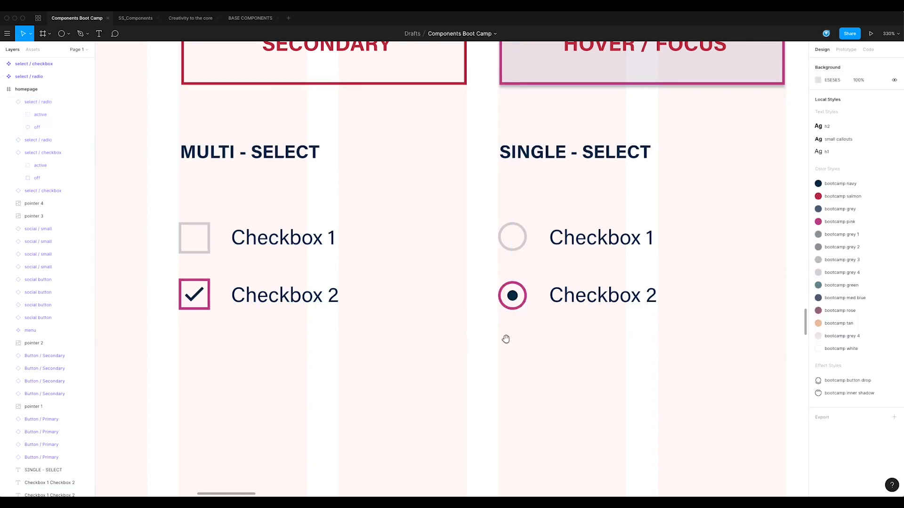
Place pointer cursor icons over the checked checkbox and the selected radio button
{"action": "left_click_drag", "start_coordinate": [504, 339], "coordinate": [526, 302]}
{"action": "left_click", "coordinate": [578, 307], "text": "alt+super"}
{"action": "left_click_drag", "start_coordinate": [600, 262], "coordinate": [572, 268]}
{"action": "left_click_drag", "start_coordinate": [720, 186], "coordinate": [372, 306]}
{"action": "left_click", "coordinate": [558, 323]}
{"action": "left_click", "coordinate": [549, 339]}
{"action": "left_click_drag", "start_coordinate": [548, 339], "coordinate": [482, 274]}
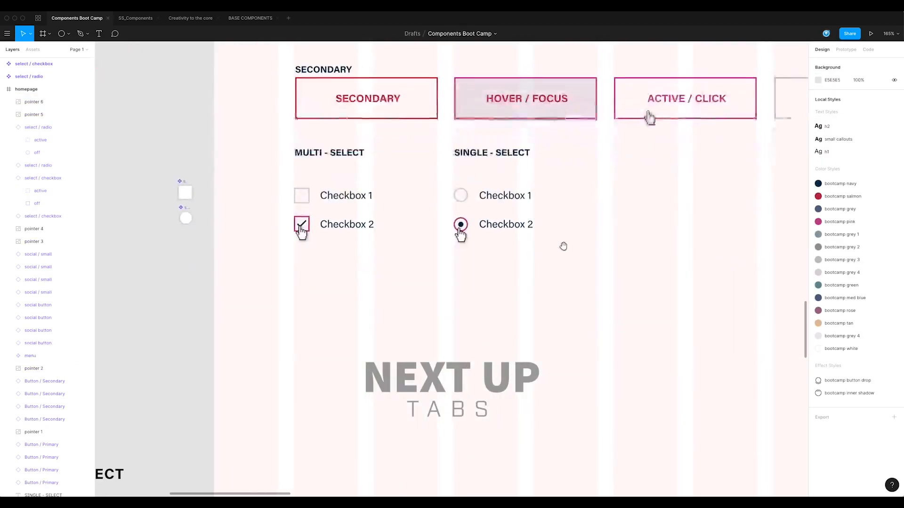
Color the single-select Checkbox 2 label text bootcamp pink
{"action": "double_click", "coordinate": [516, 227]}
{"action": "left_click_drag", "start_coordinate": [480, 226], "coordinate": [548, 229]}
{"action": "left_click", "coordinate": [865, 314]}
{"action": "left_click", "coordinate": [863, 344]}
{"action": "key", "text": "Escape"}
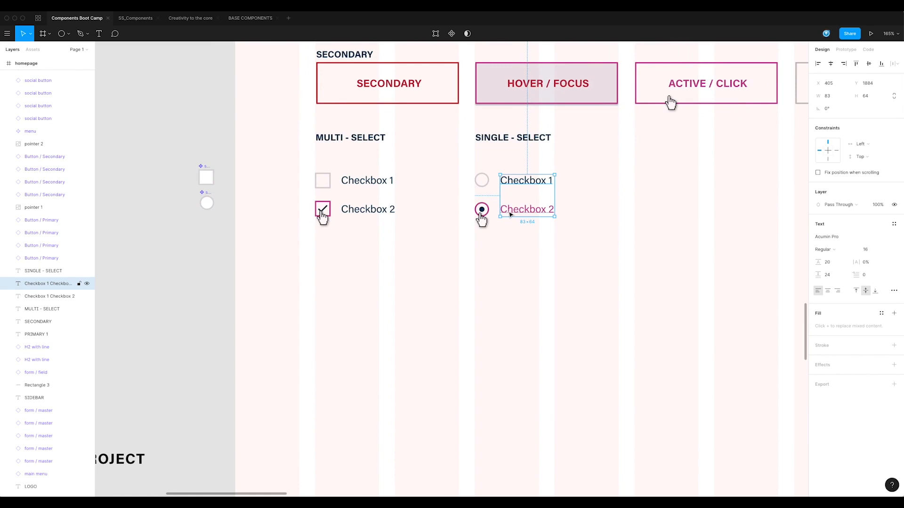
Undo the last edit to the single-select Checkbox 2 label and clear the selection
{"action": "double_click", "coordinate": [510, 212]}
{"action": "key", "text": "shift+Down"}
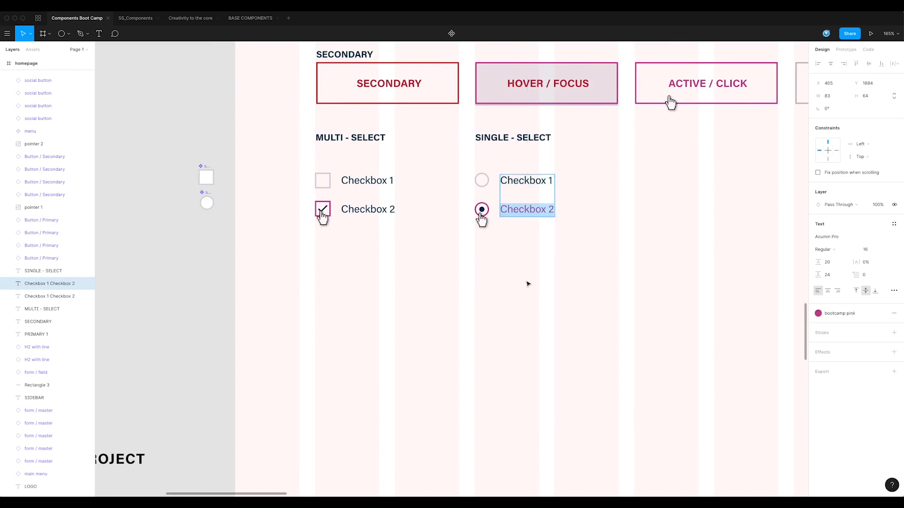
{"action": "key", "text": "super+z"}
{"action": "key", "text": "Escape"}
{"action": "left_click_drag", "start_coordinate": [620, 307], "coordinate": [494, 290]}
{"action": "left_click", "coordinate": [519, 304], "text": "alt"}
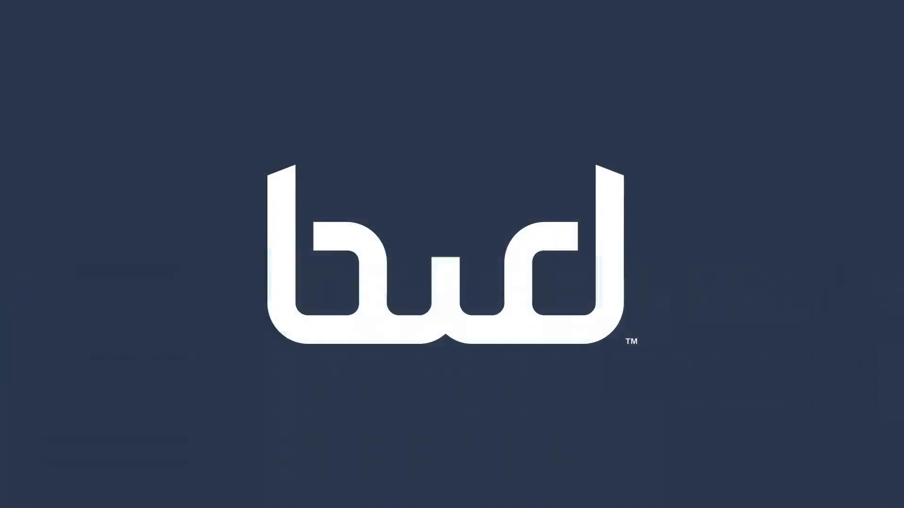